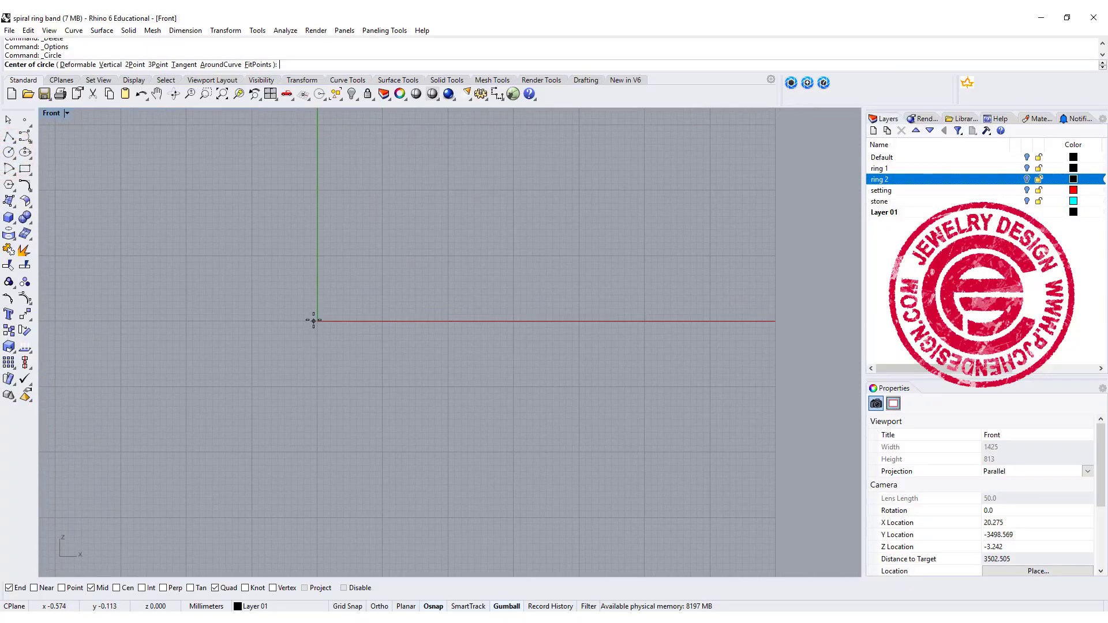
# Draw a 16 mm diameter circle centred on the origin in the Front view.
pyautogui.write('0')
pyautogui.press('Return')
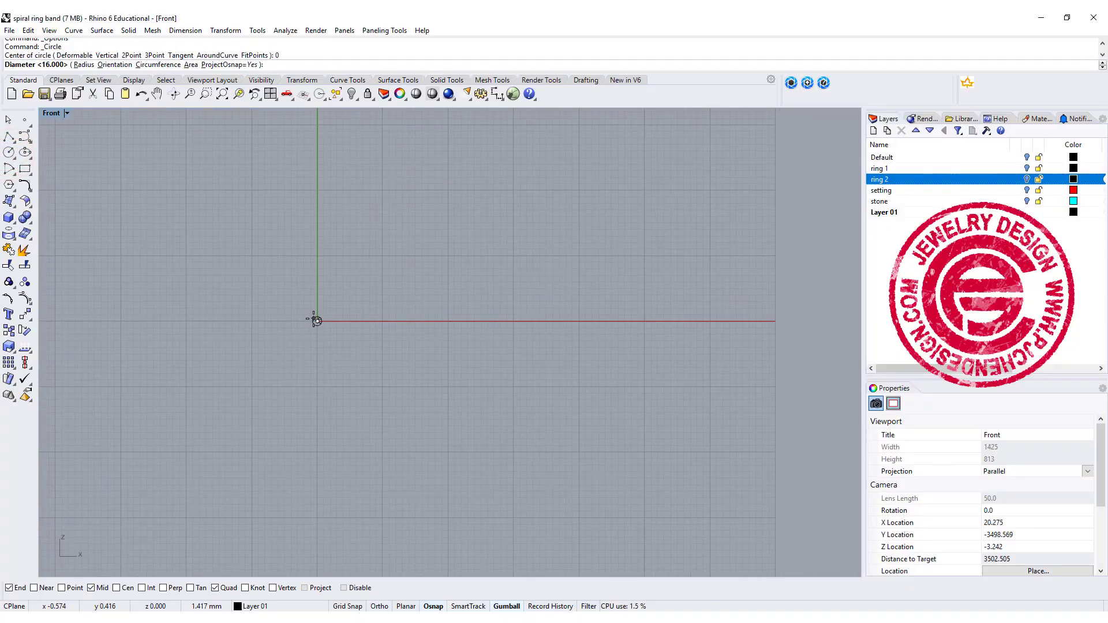
pyautogui.press('Return')
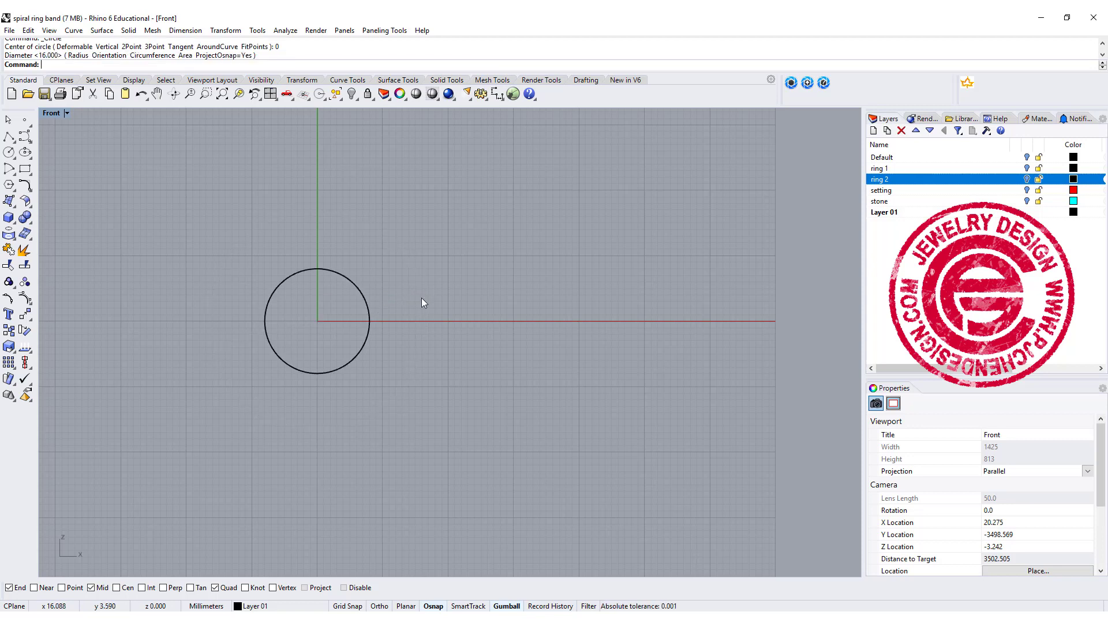
pyautogui.doubleClick(52, 113)
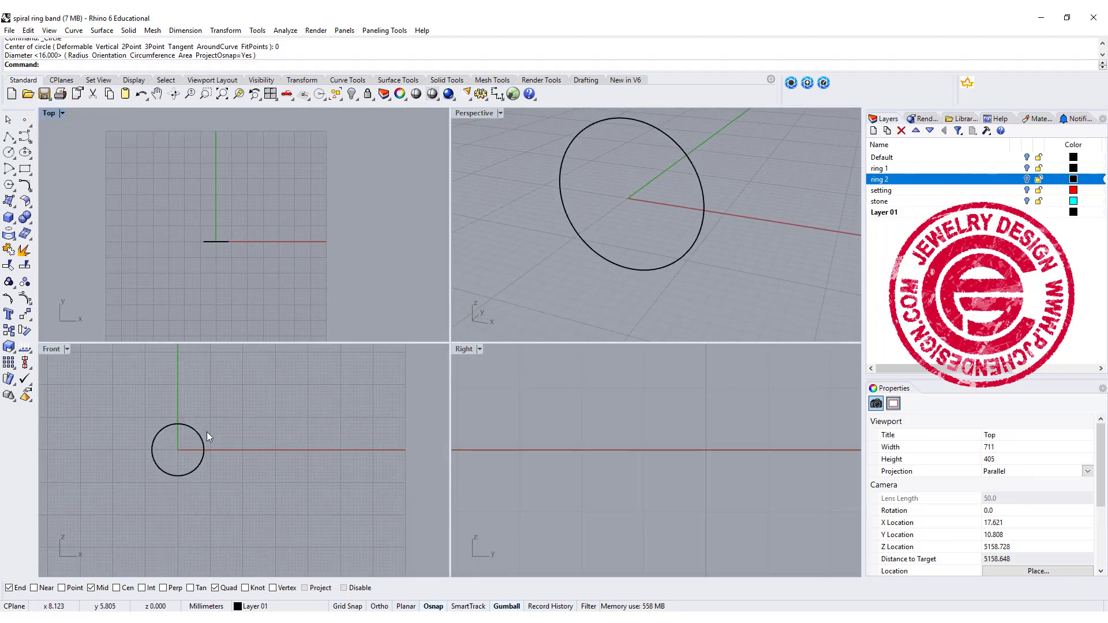
# Measure the circle's circumference with the Length command and copy the value.
pyautogui.moveTo(207, 433); pyautogui.dragTo(281, 417, button='right')
pyautogui.scroll(6, 258, 465)
pyautogui.click(268, 417)
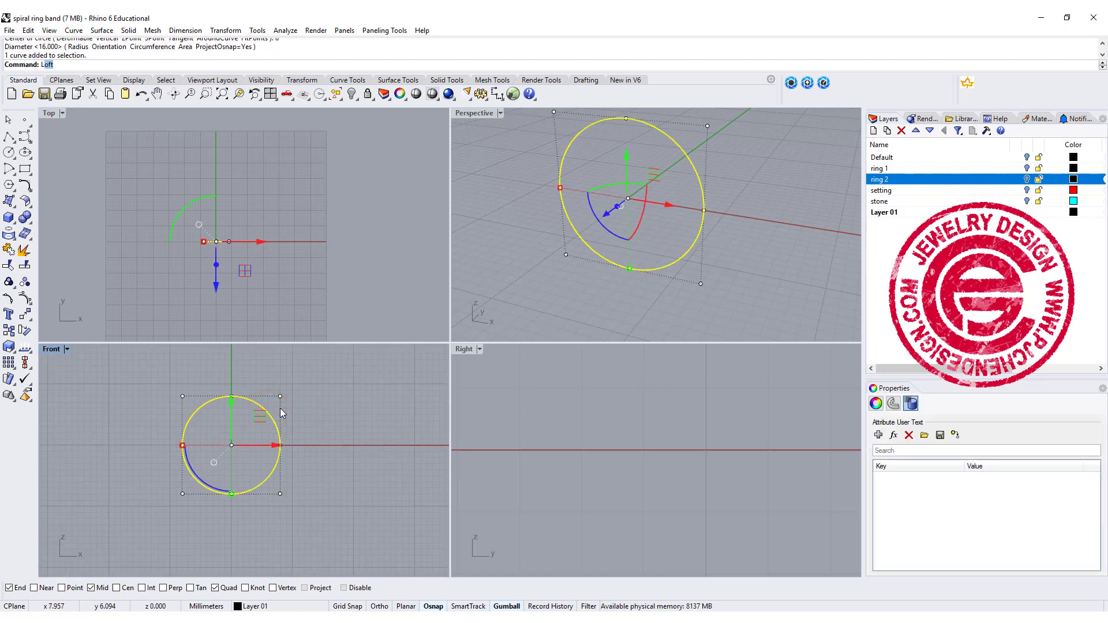
pyautogui.write('Length')
pyautogui.press('Return')
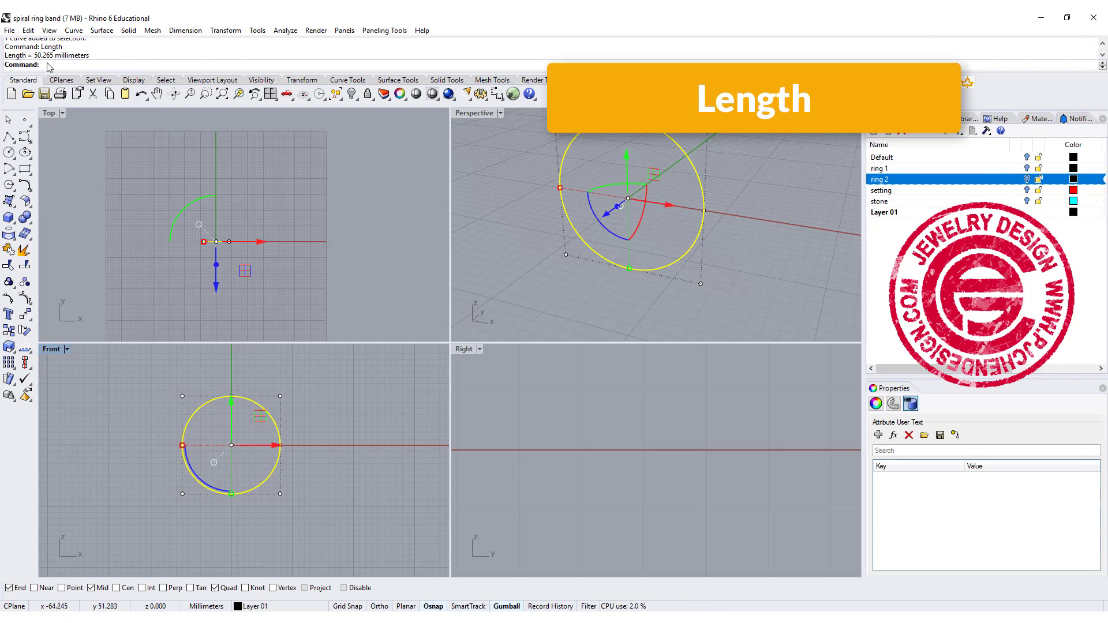
pyautogui.moveTo(34, 54); pyautogui.dragTo(53, 56)
pyautogui.hotkey('ctrl', 'c')
pyautogui.click(29, 67)
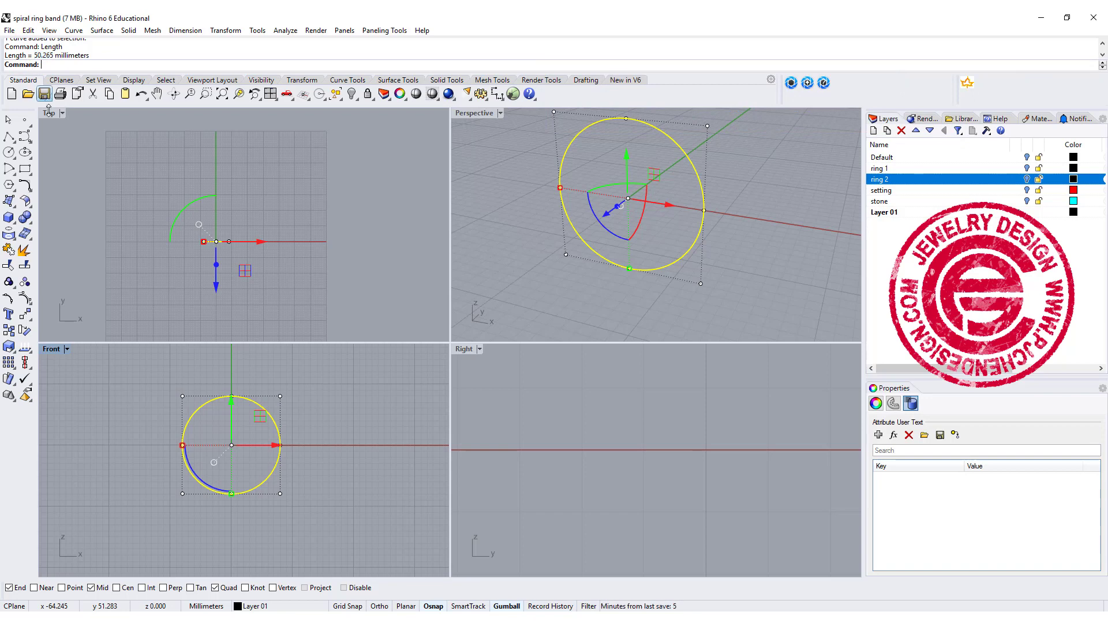
# Draw a horizontal 50.265 mm polyline in the Top view, above the X axis and beyond the circle.
pyautogui.scroll(-2, 221, 206)
pyautogui.moveTo(263, 203); pyautogui.dragTo(210, 182, button='right')
pyautogui.click(194, 203)
pyautogui.scroll(13, 157, 218)
pyautogui.click(8, 136)
pyautogui.click(195, 196)
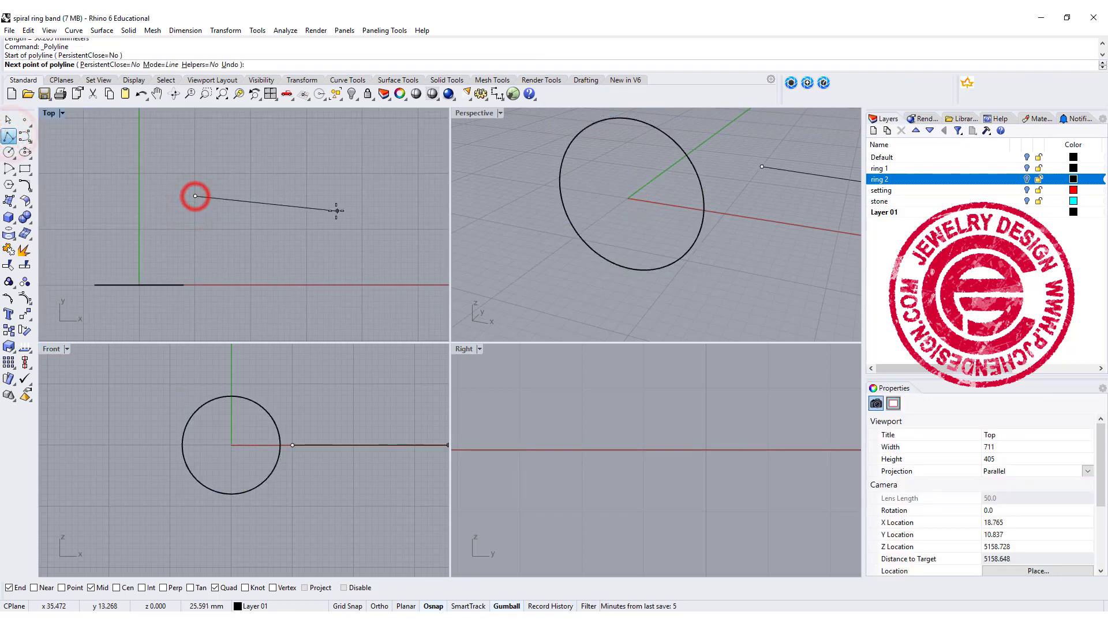
pyautogui.hotkey('ctrl', 'v')
pyautogui.press('Return')
pyautogui.click(335, 195)
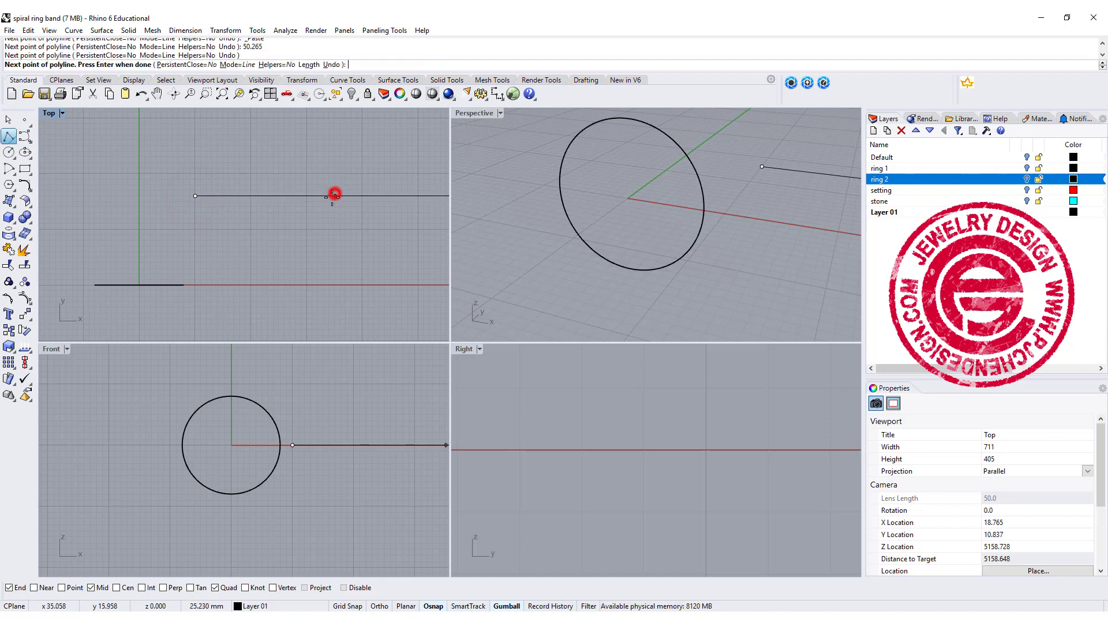
pyautogui.rightClick(325, 247)
# Compare the straight line with the circle in the Perspective view.
pyautogui.scroll(-5, 645, 224)
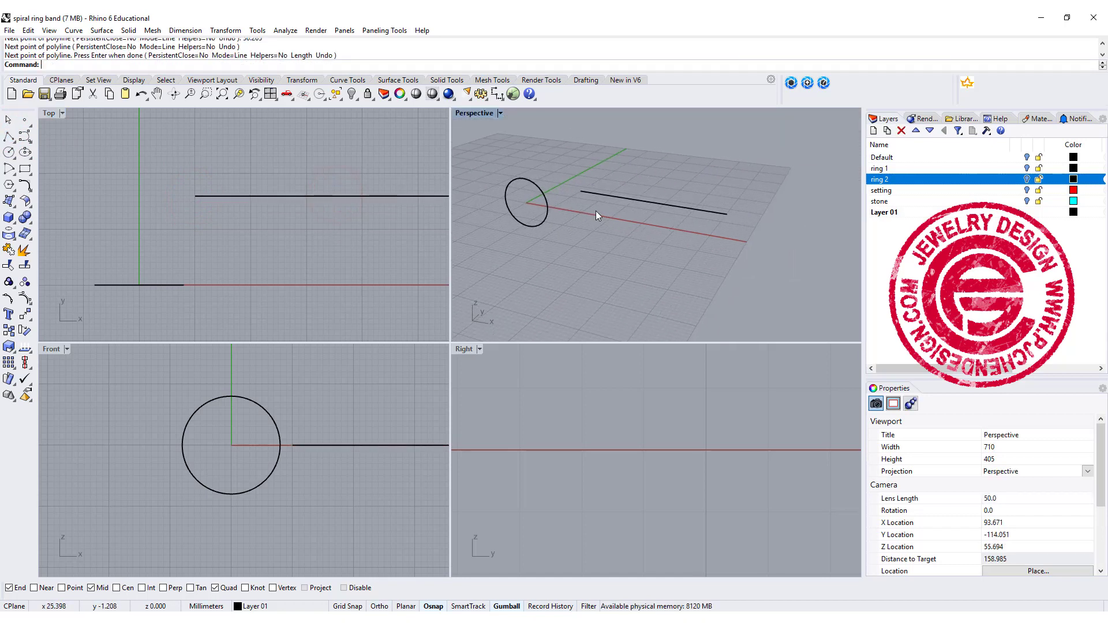
pyautogui.doubleClick(462, 113)
pyautogui.moveTo(456, 173); pyautogui.dragTo(450, 315, button='right')
pyautogui.click(405, 330)
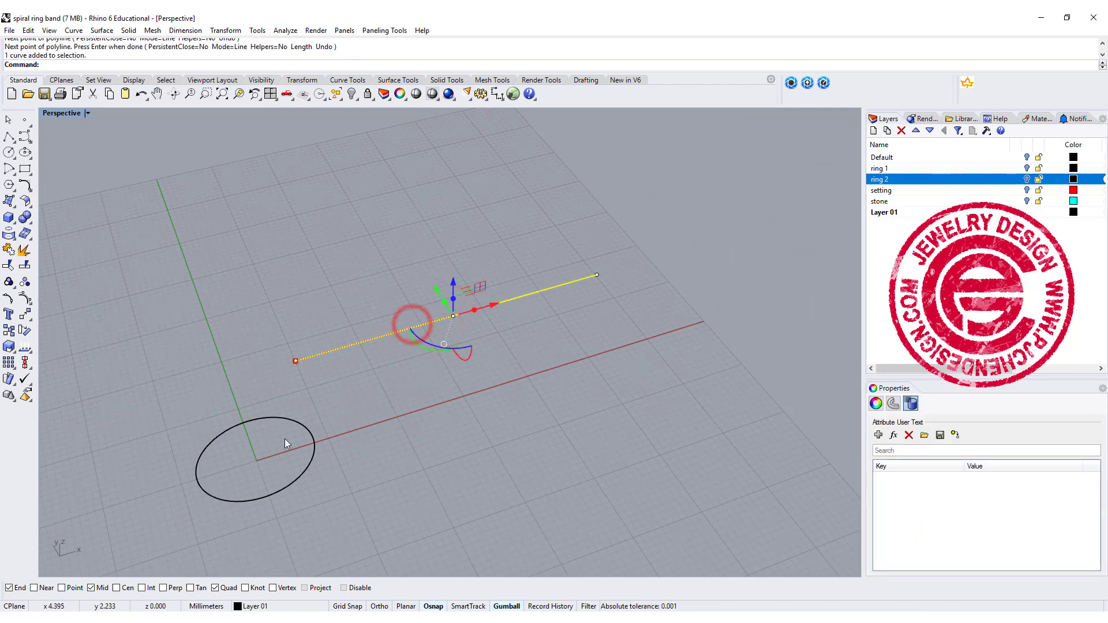
pyautogui.click(295, 424)
pyautogui.moveTo(601, 269); pyautogui.dragTo(109, 126, button='right')
pyautogui.doubleClick(62, 115)
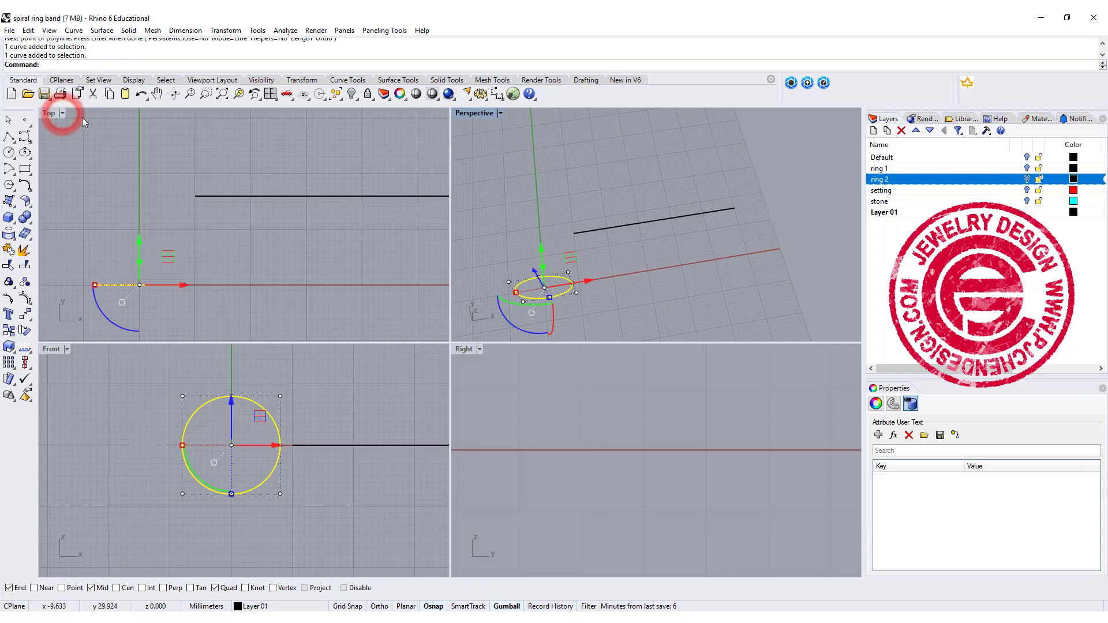
# Divide the straight line into 5 segments with division points using the Divide command.
pyautogui.doubleClick(49, 113)
pyautogui.scroll(-3, 371, 271)
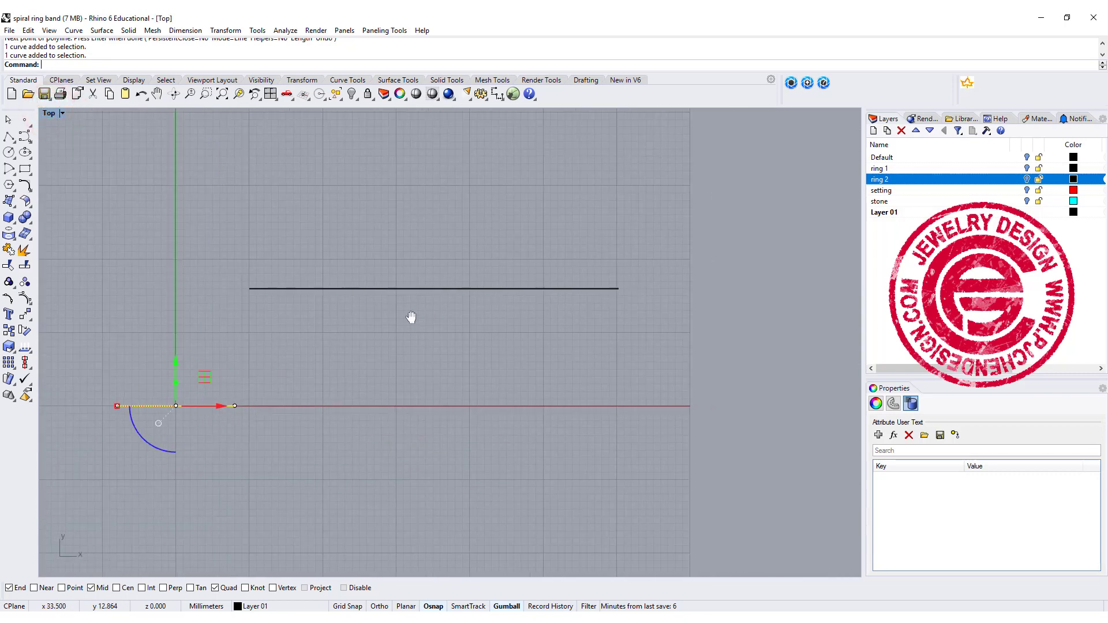
pyautogui.click(259, 288)
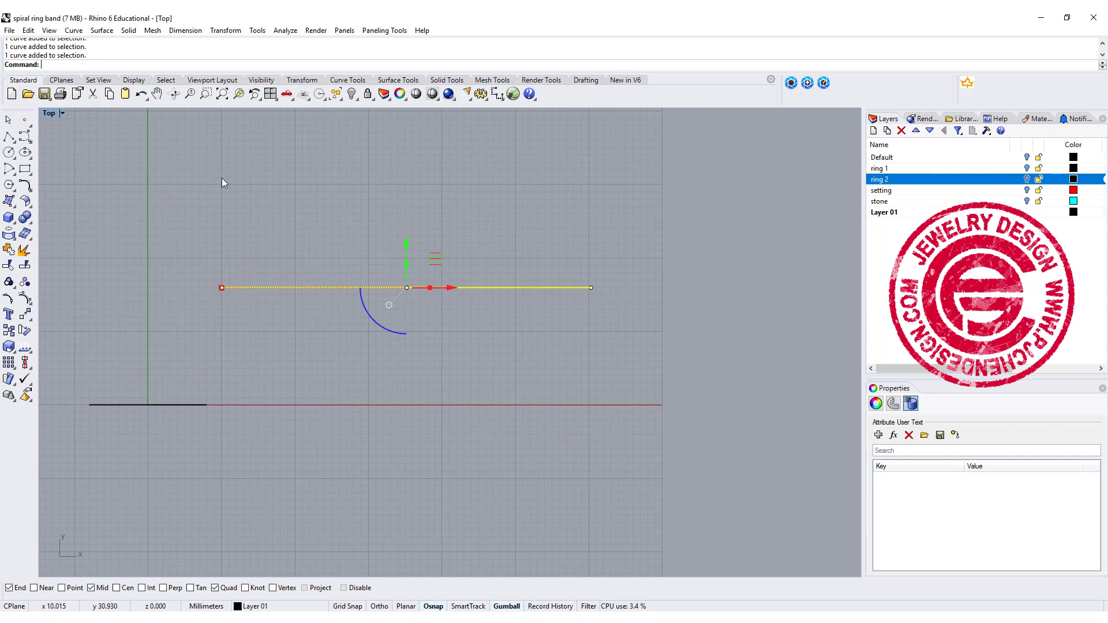
pyautogui.press('Return')
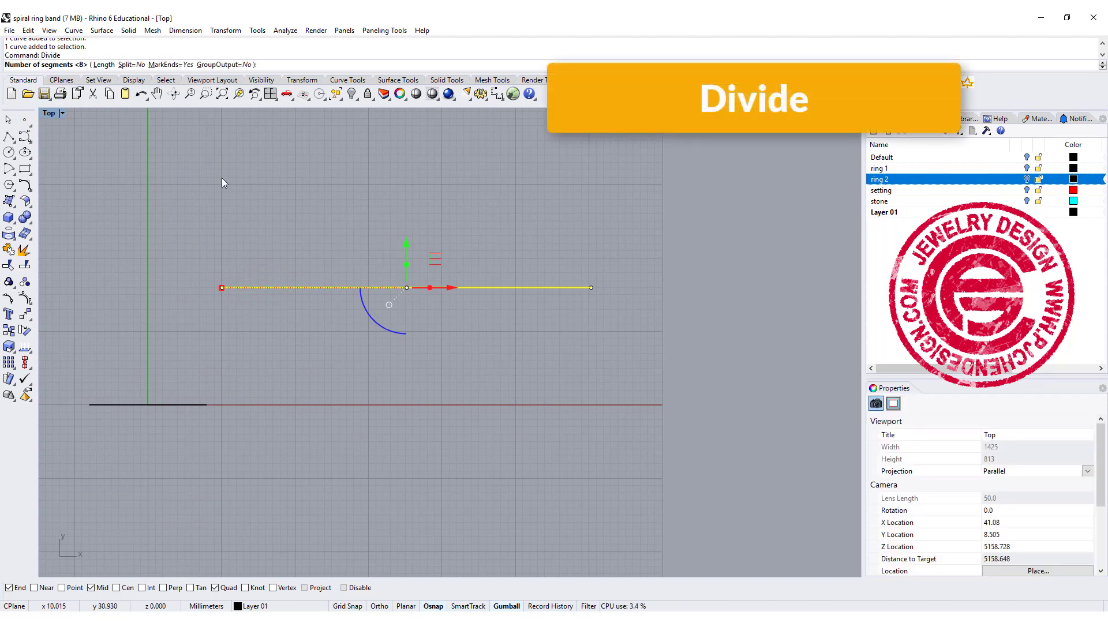
pyautogui.write('5')
pyautogui.press('Return')
pyautogui.click(288, 224)
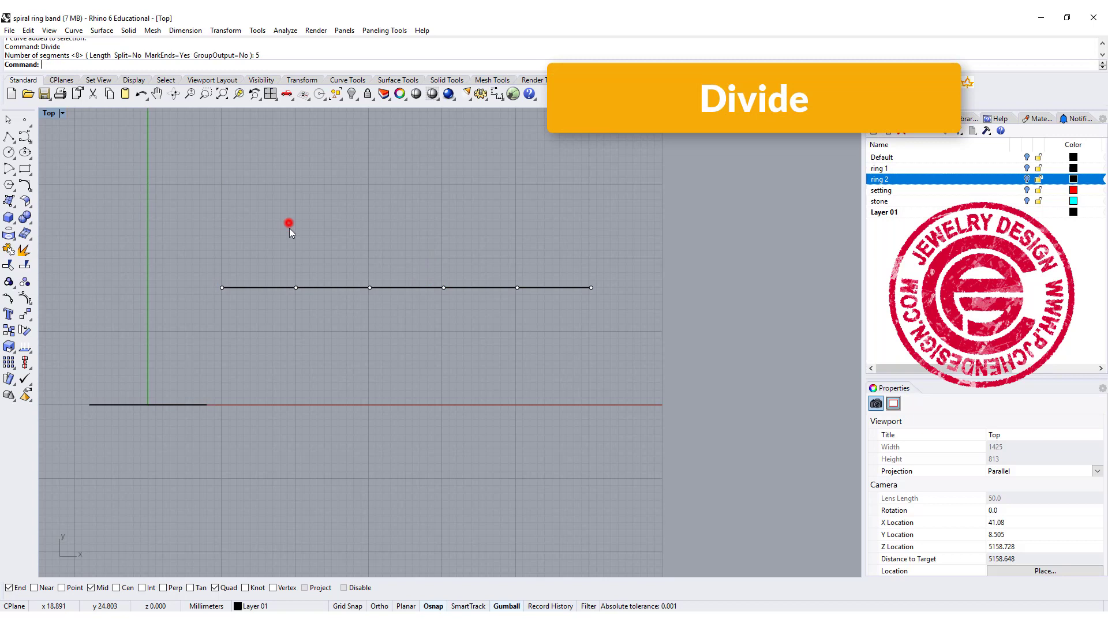
pyautogui.click(280, 254)
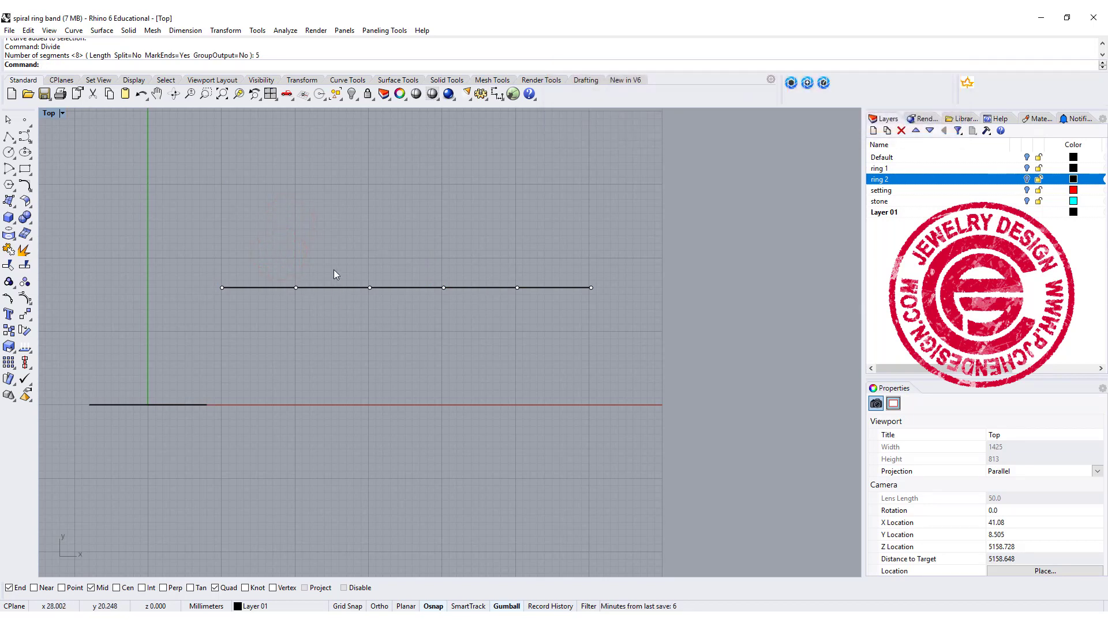
pyautogui.doubleClick(46, 113)
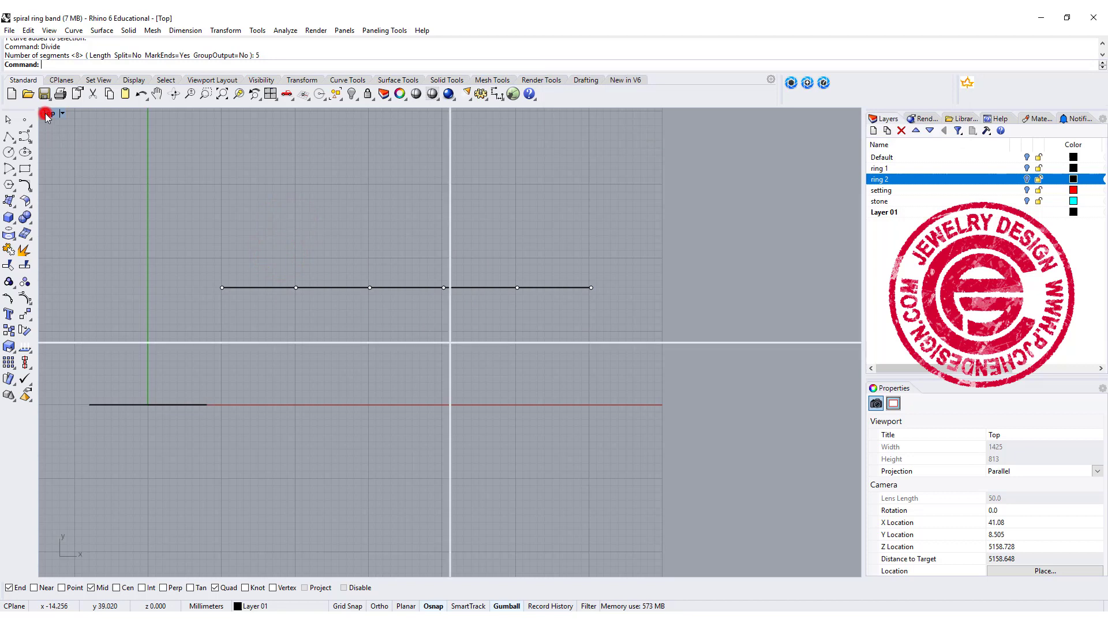
# Draw a conic-cornered rectangle about 3 by 2 mm in the Right view from the line's start point, with a rho of about 0.68.
pyautogui.click(29, 172)
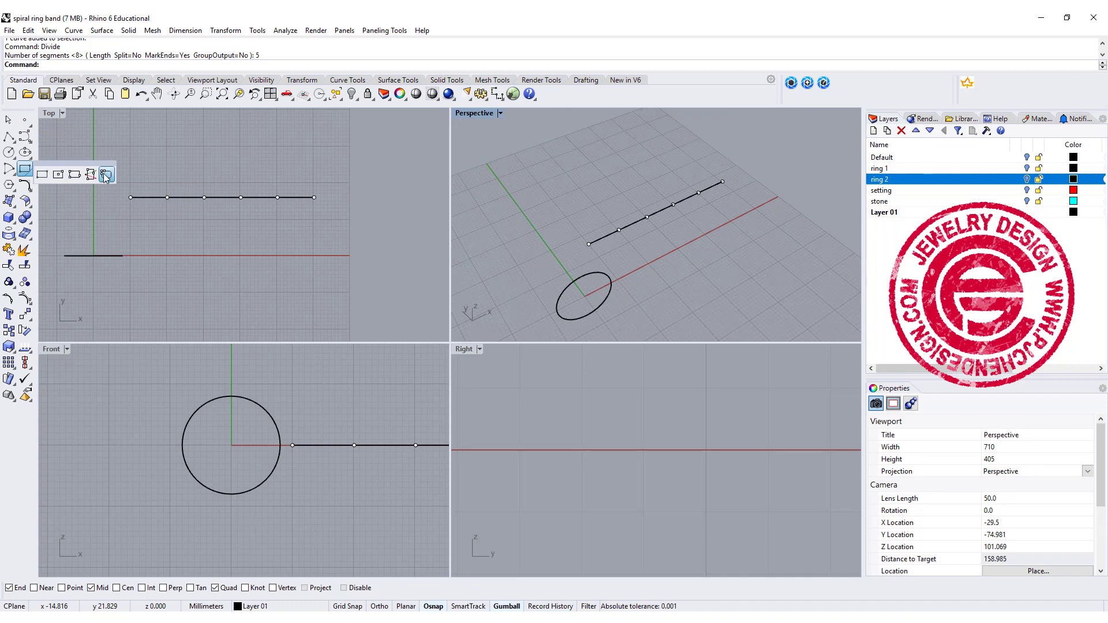
pyautogui.rightClick(105, 178)
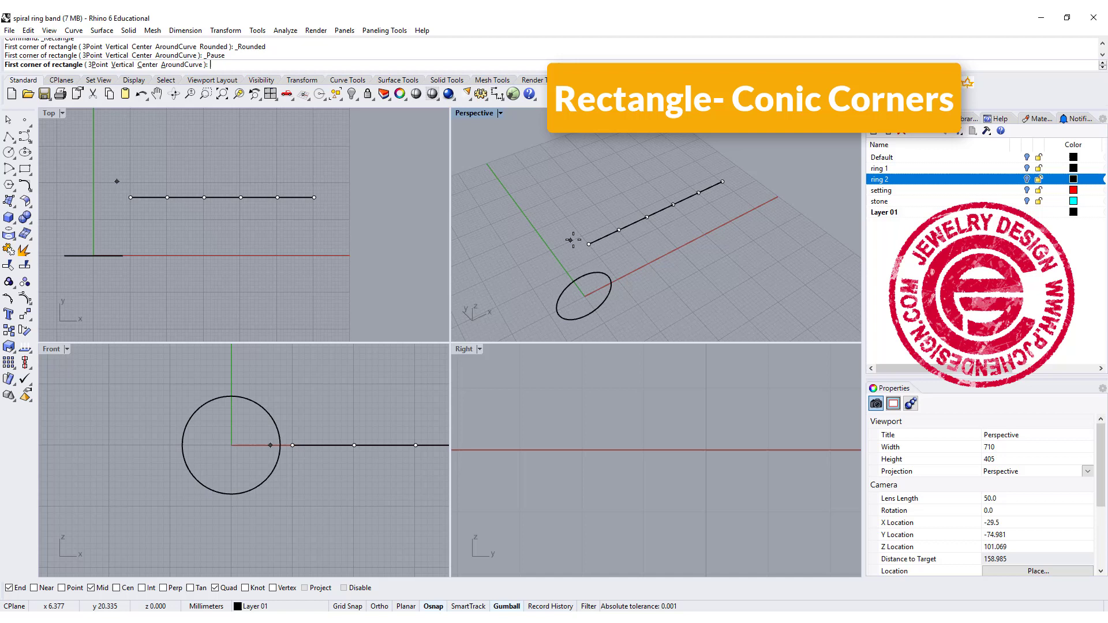
pyautogui.click(588, 245)
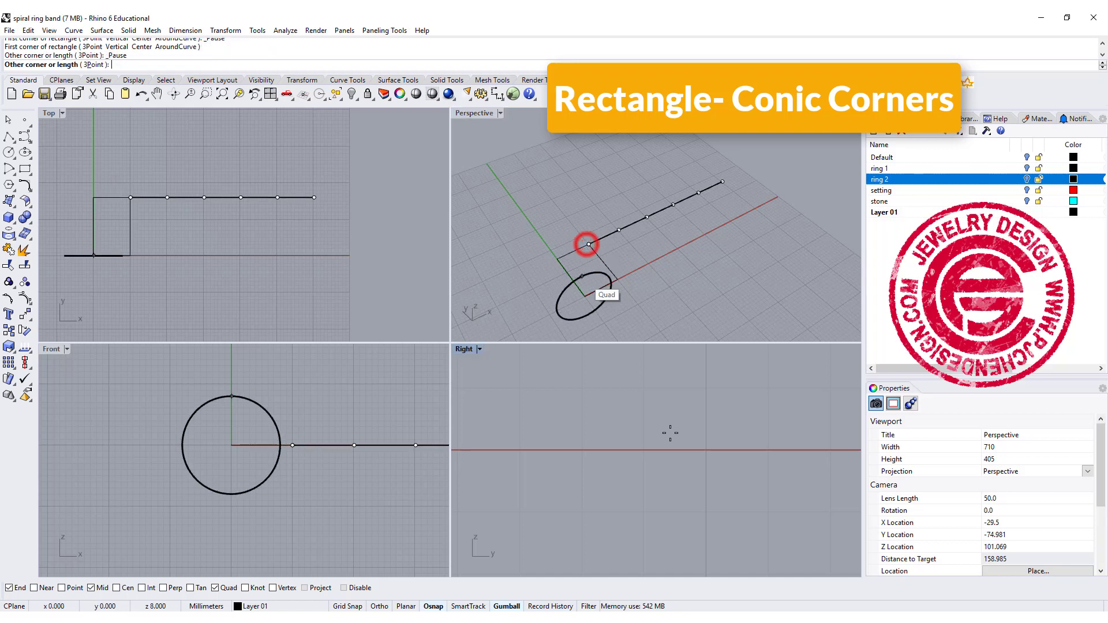
pyautogui.scroll(-2, 627, 479)
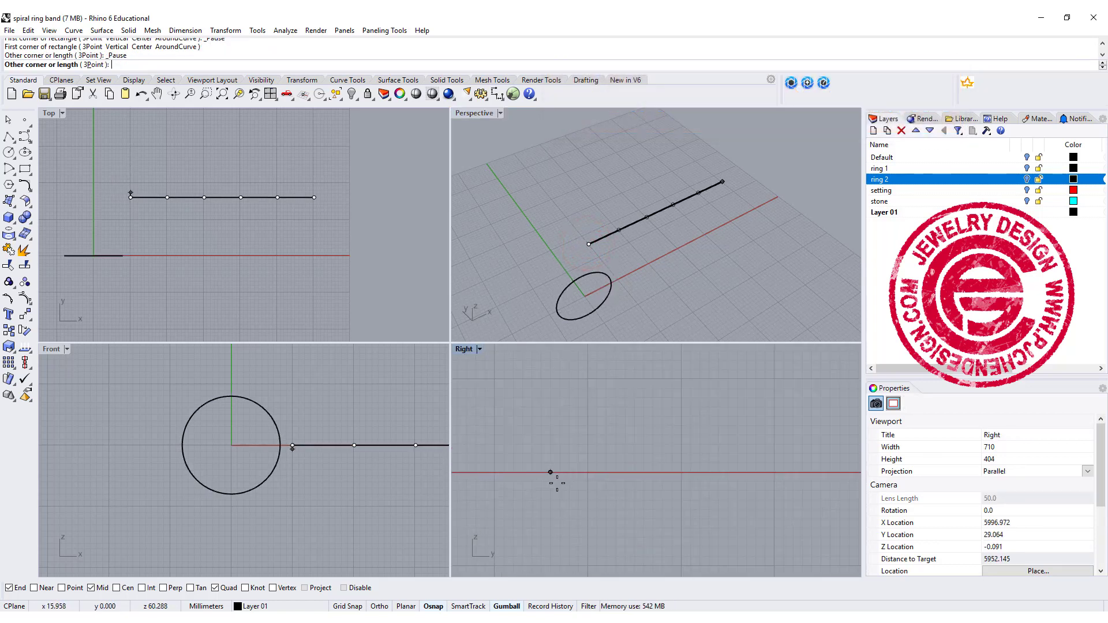
pyautogui.scroll(7, 557, 480)
pyautogui.scroll(4, 579, 484)
pyautogui.moveTo(586, 484); pyautogui.dragTo(680, 465, button='right')
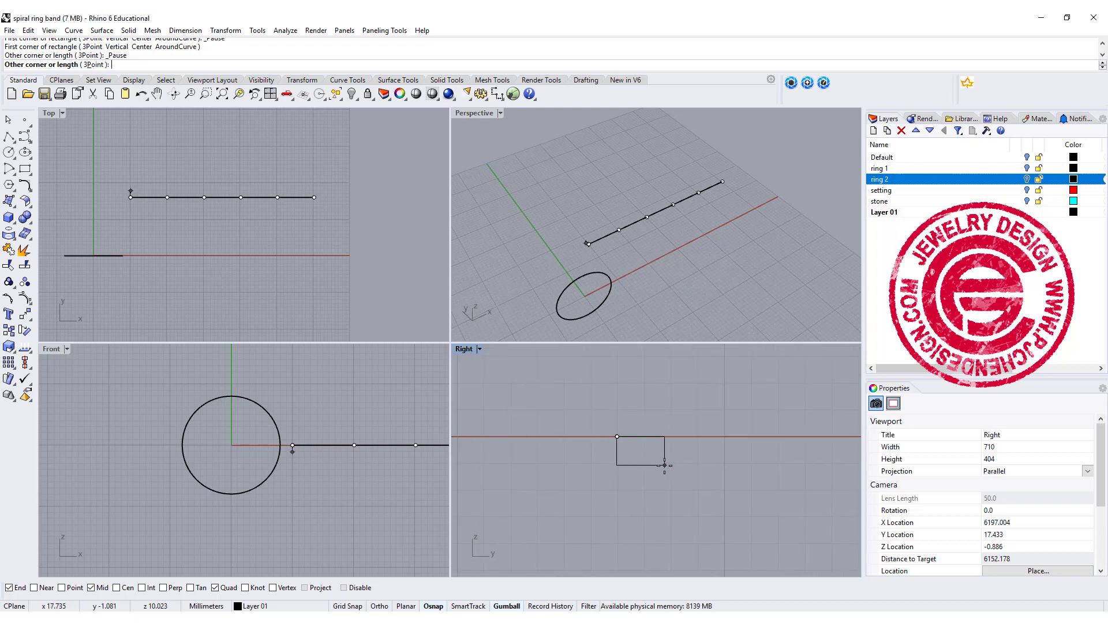
pyautogui.scroll(10, 667, 467)
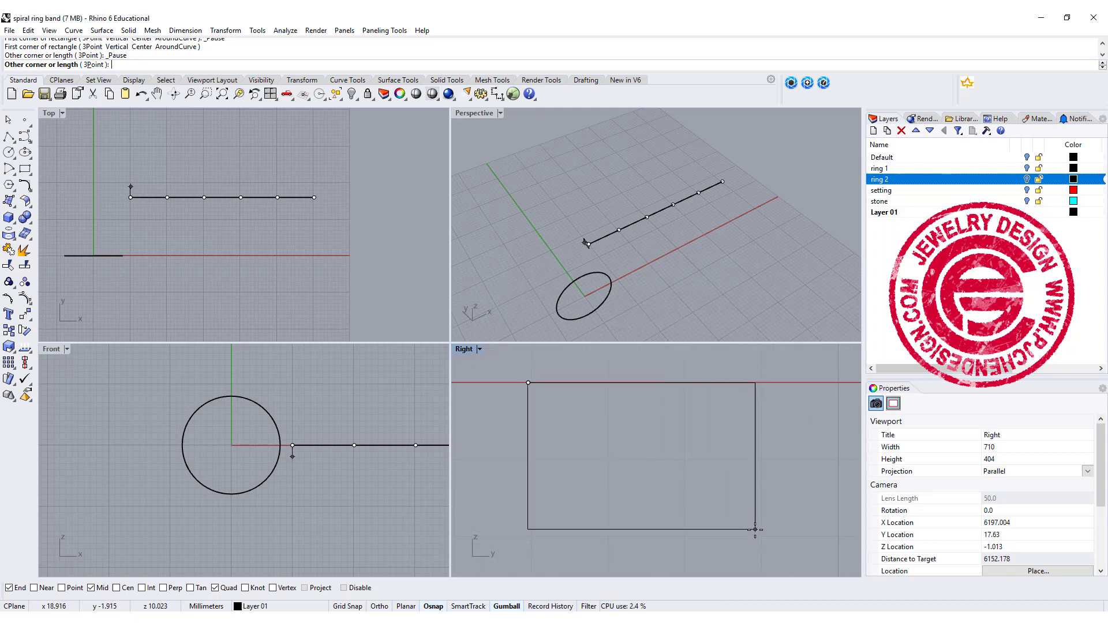
pyautogui.click(761, 534)
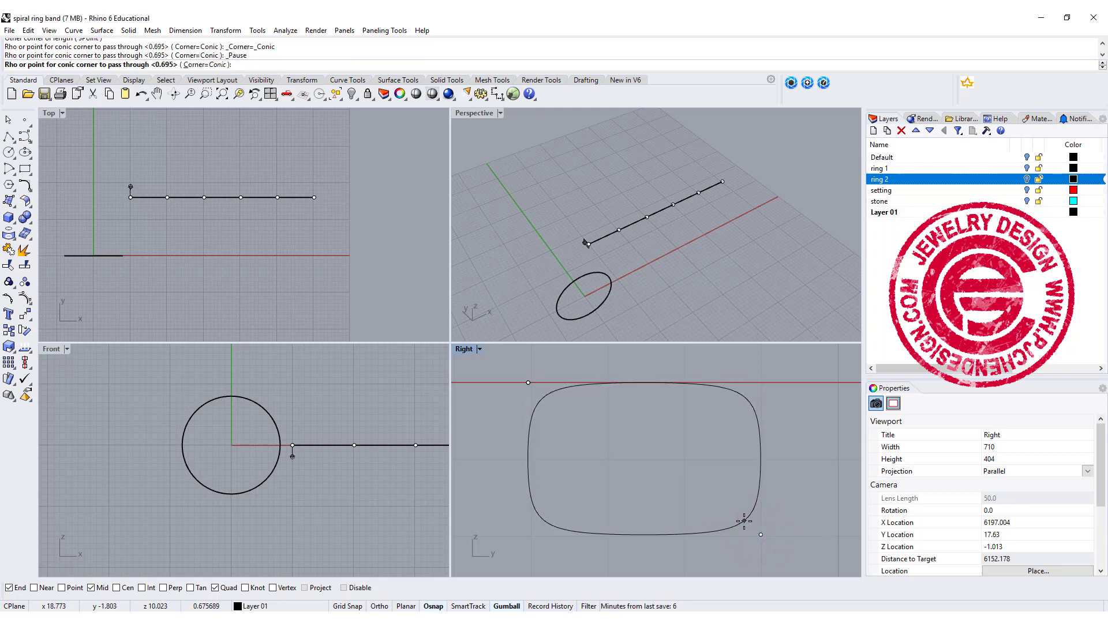
pyautogui.click(745, 522)
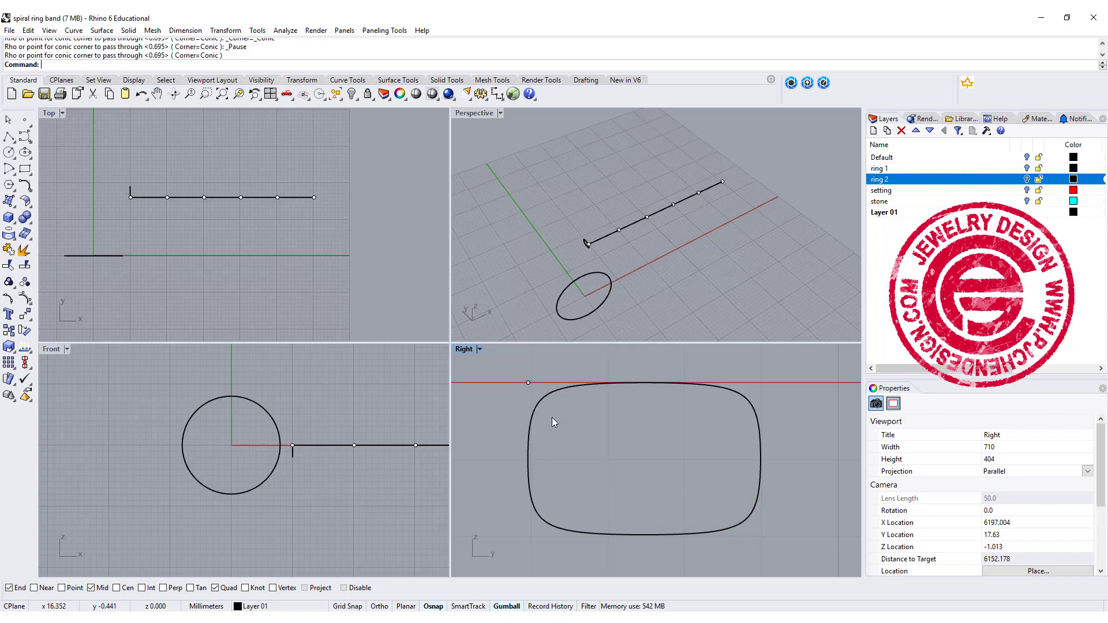
# Move the rounded rectangle profile from its lower edge midpoint to the start point of the divided line.
pyautogui.scroll(-2, 594, 461)
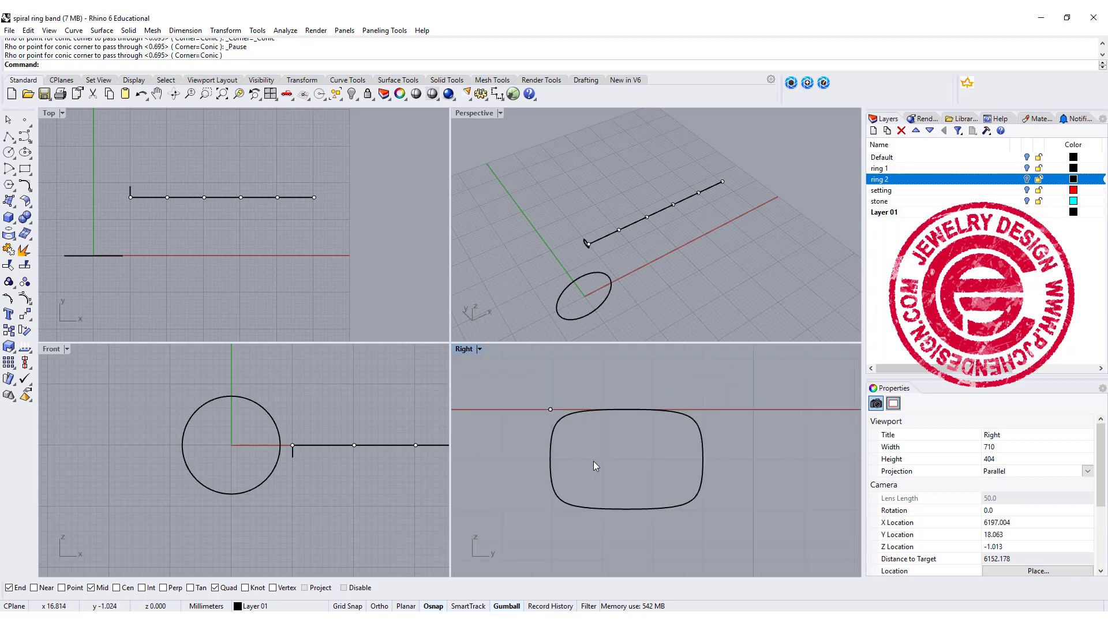
pyautogui.click(627, 509)
pyautogui.click(25, 314)
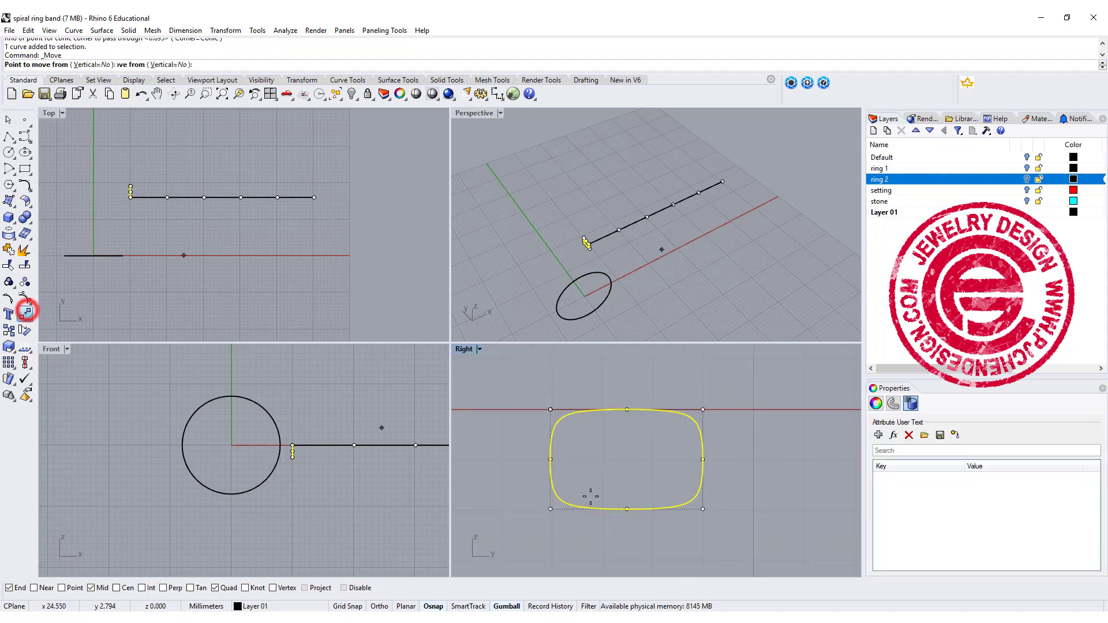
pyautogui.click(628, 508)
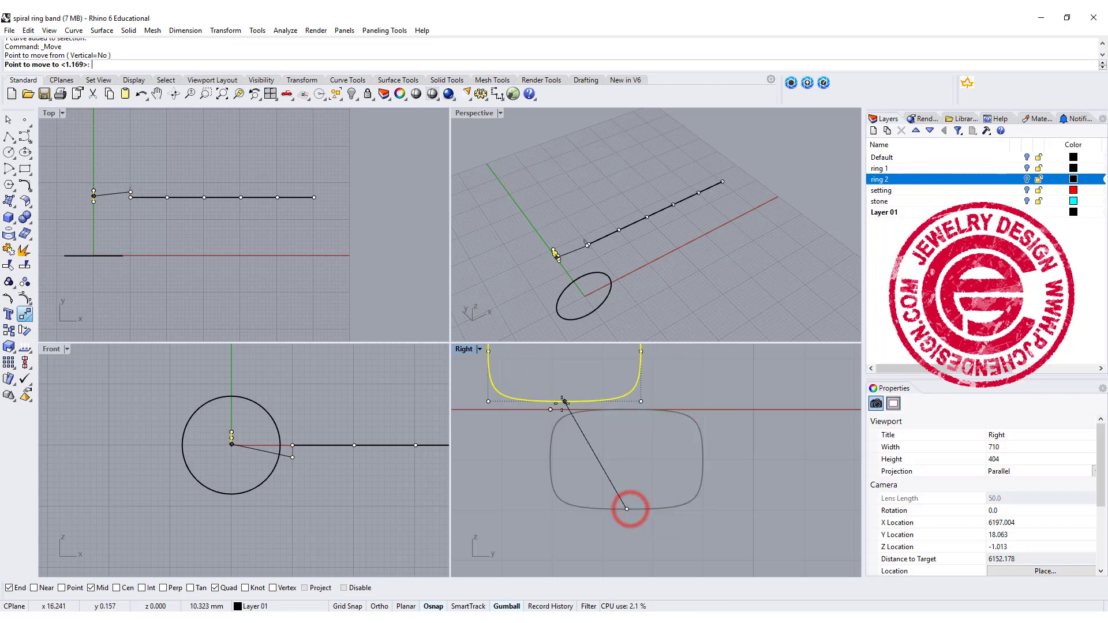
pyautogui.scroll(9, 597, 229)
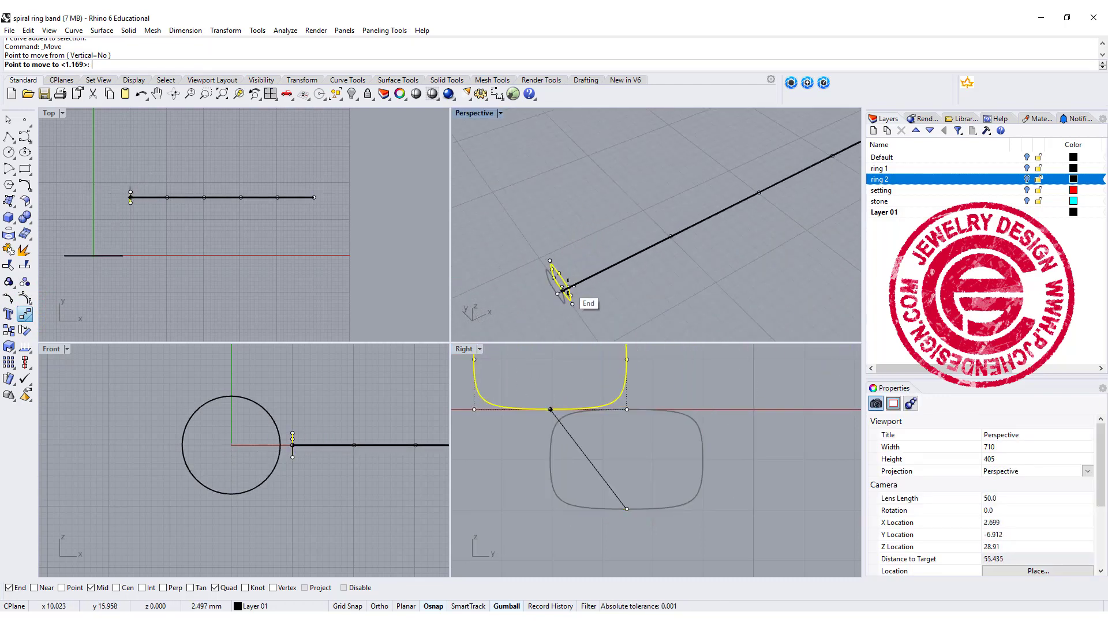
pyautogui.click(568, 287)
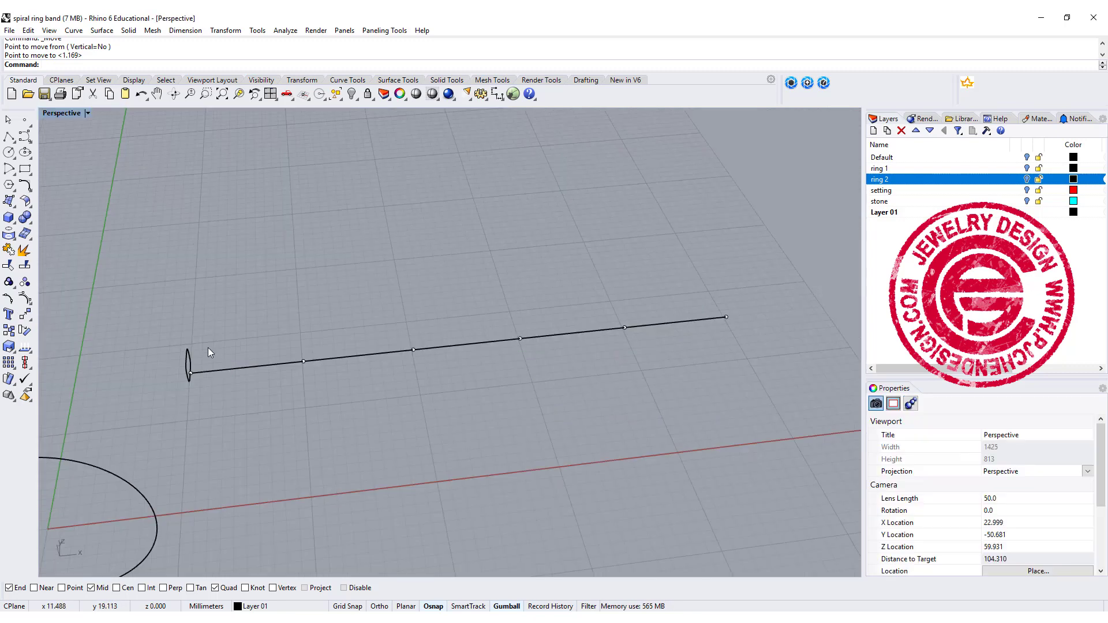
pyautogui.moveTo(208, 347); pyautogui.dragTo(208, 335, button='right')
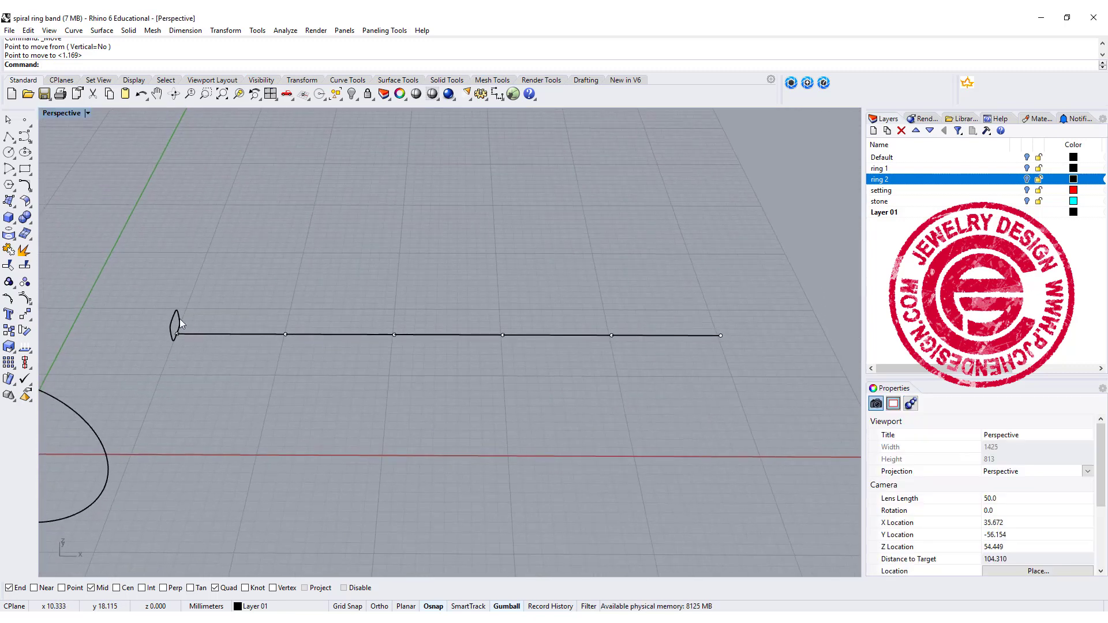
# Extrude the rounded profile as a one-sided solid along the line to its first division point, with Point snap enabled.
pyautogui.click(129, 31)
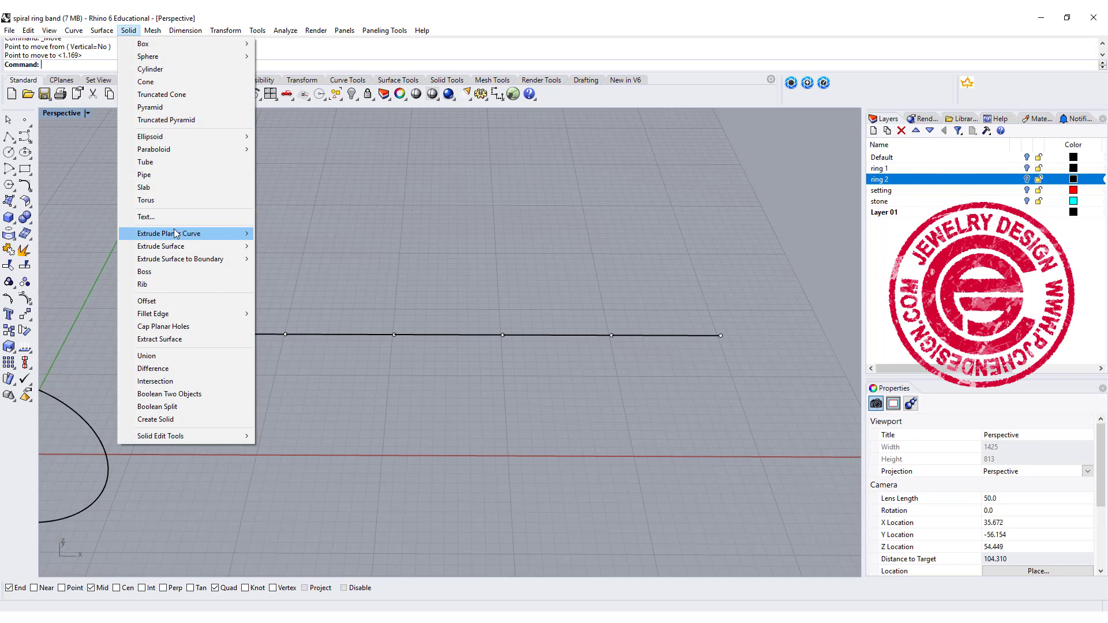
pyautogui.moveTo(186, 234)
pyautogui.click(283, 234)
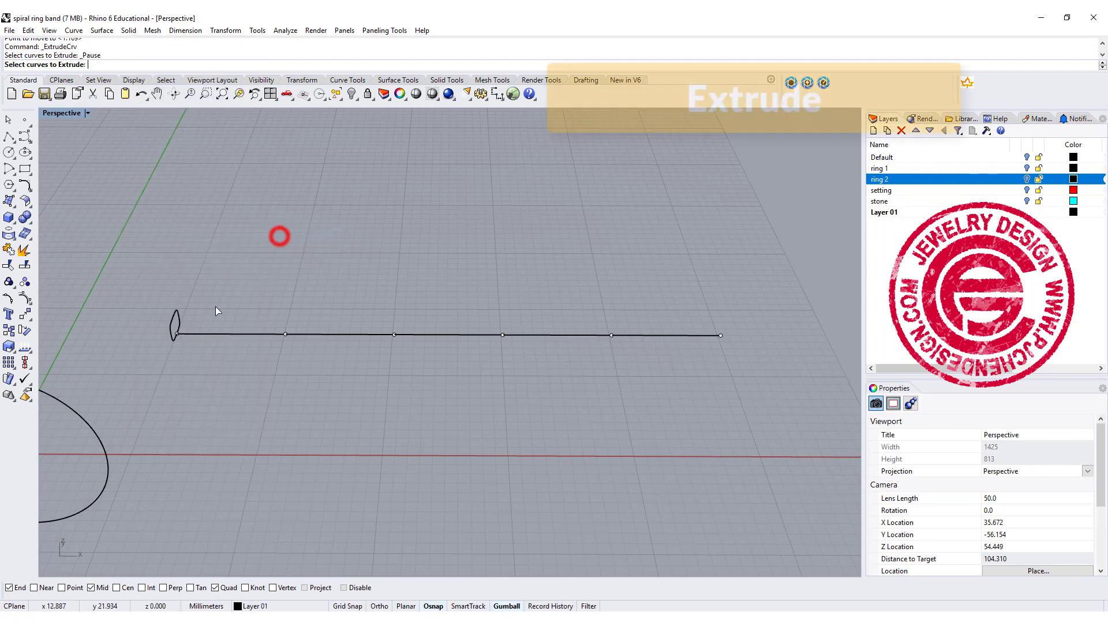
pyautogui.click(179, 322)
pyautogui.press('Return')
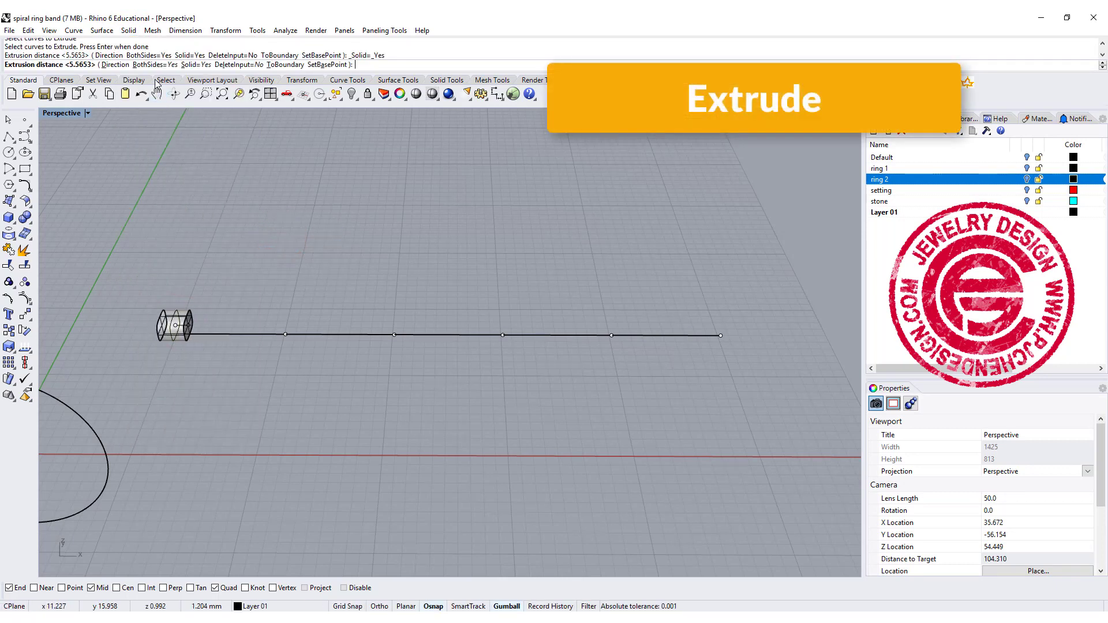
pyautogui.click(151, 65)
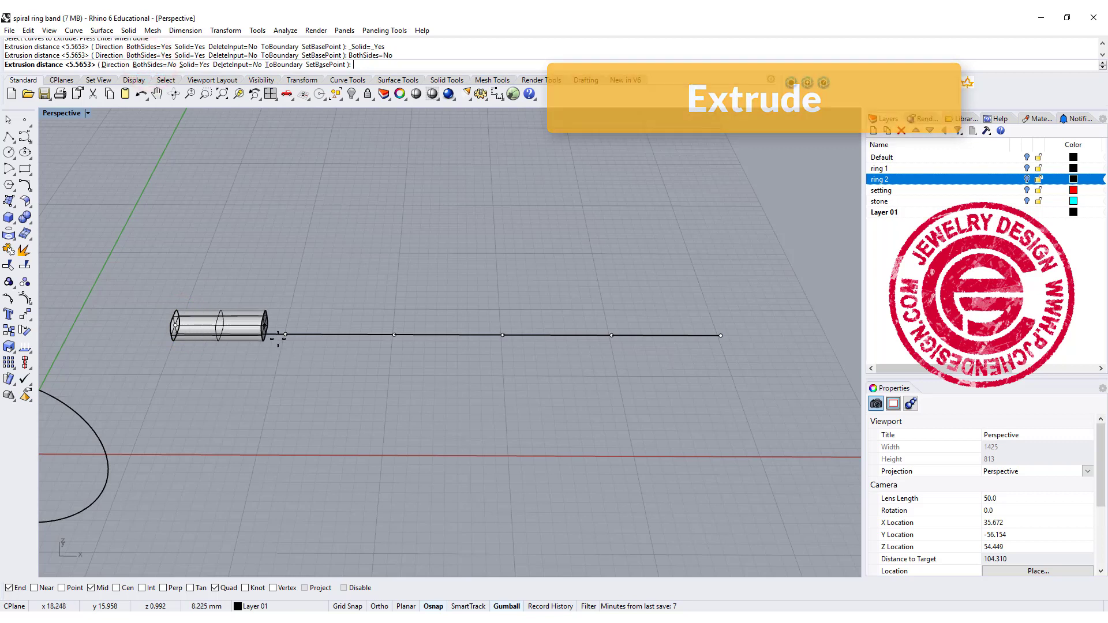
pyautogui.click(62, 588)
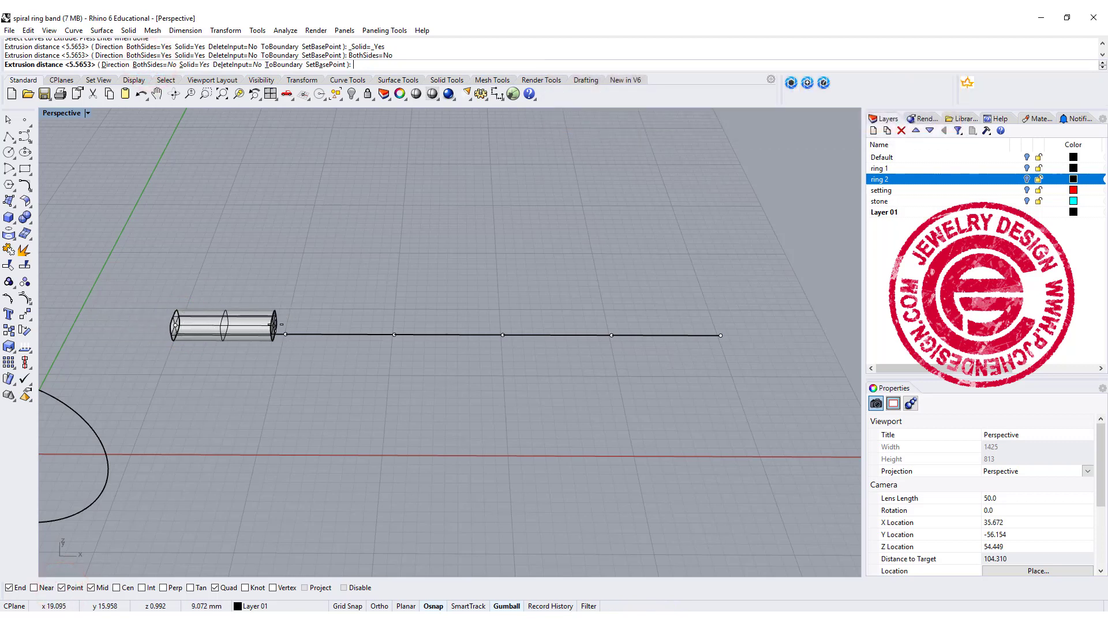
pyautogui.click(284, 327)
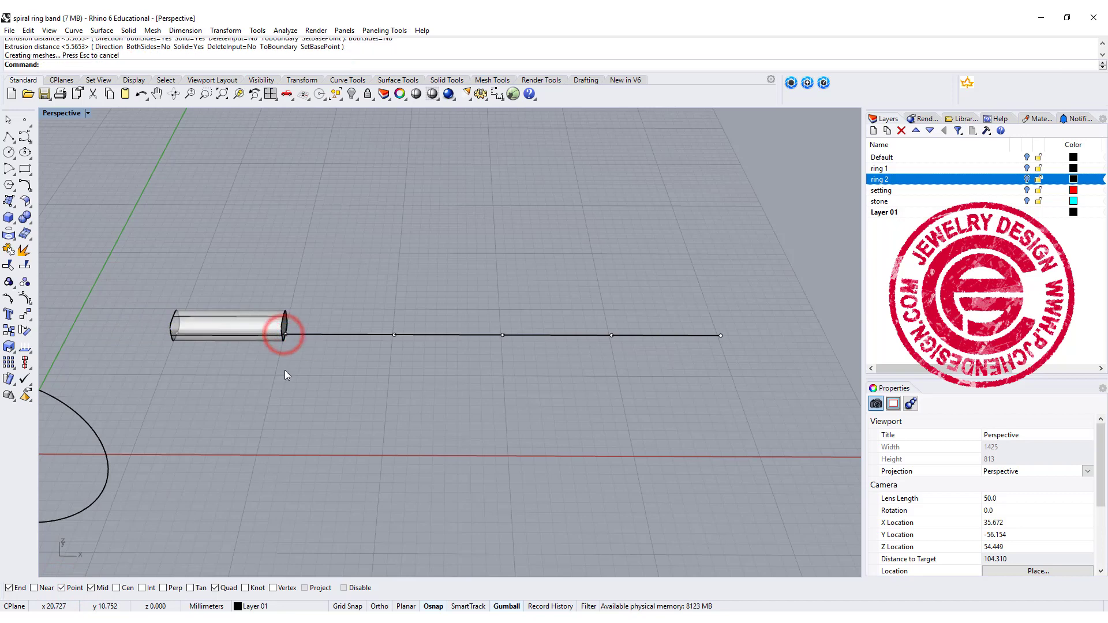
# Mirror the extruded bar in the Top view across the line's midpoint to place a copy at the opposite end.
pyautogui.doubleClick(57, 115)
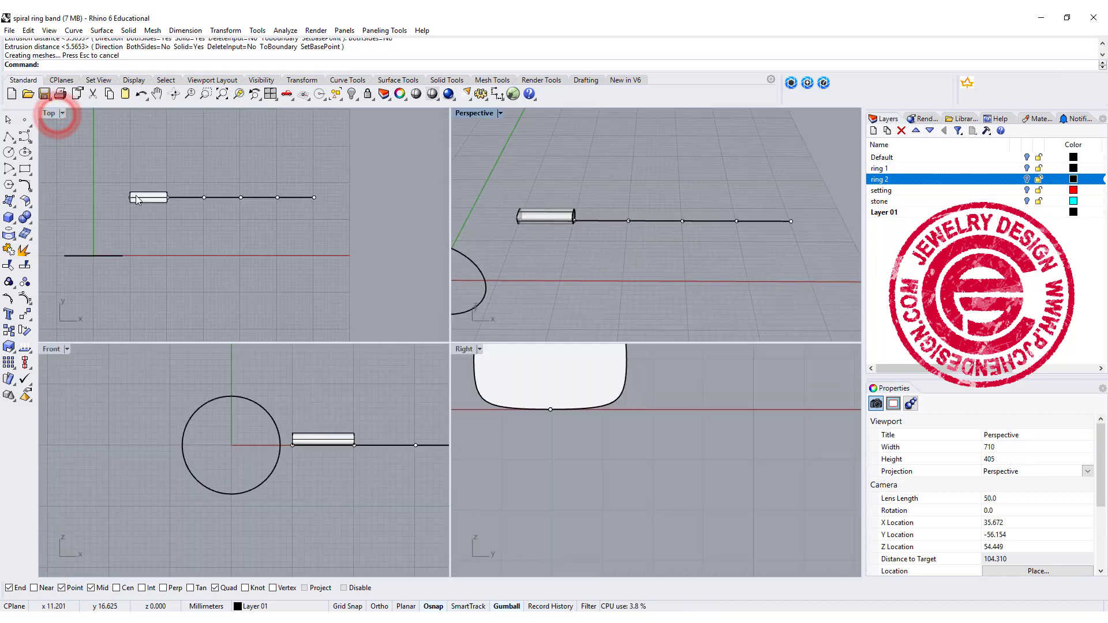
pyautogui.click(51, 115)
pyautogui.doubleClick(51, 114)
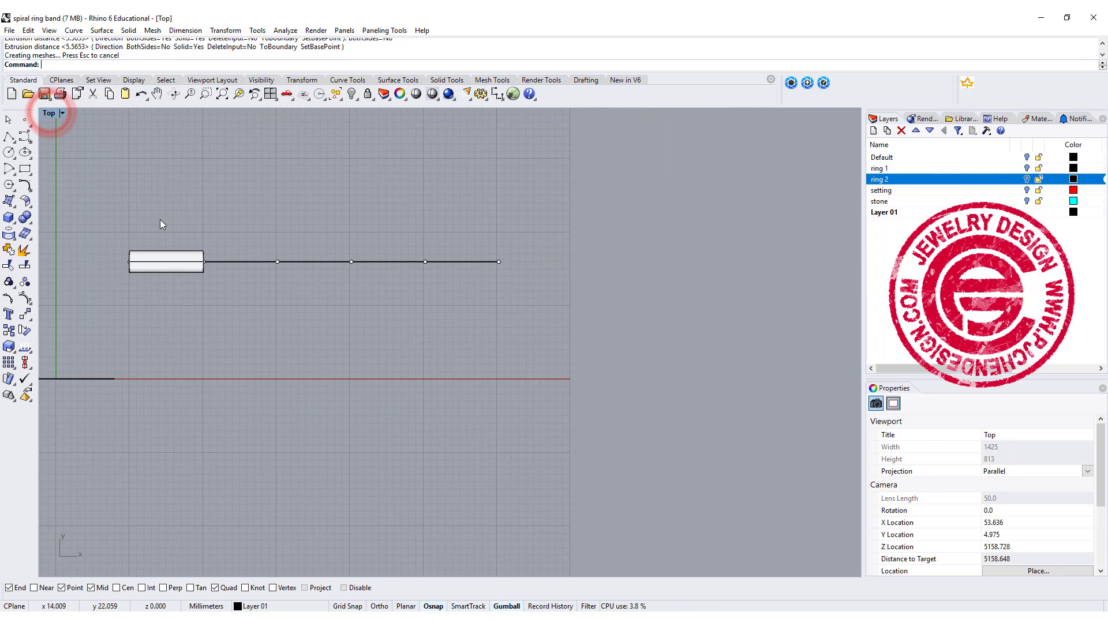
pyautogui.click(166, 259)
pyautogui.click(205, 299)
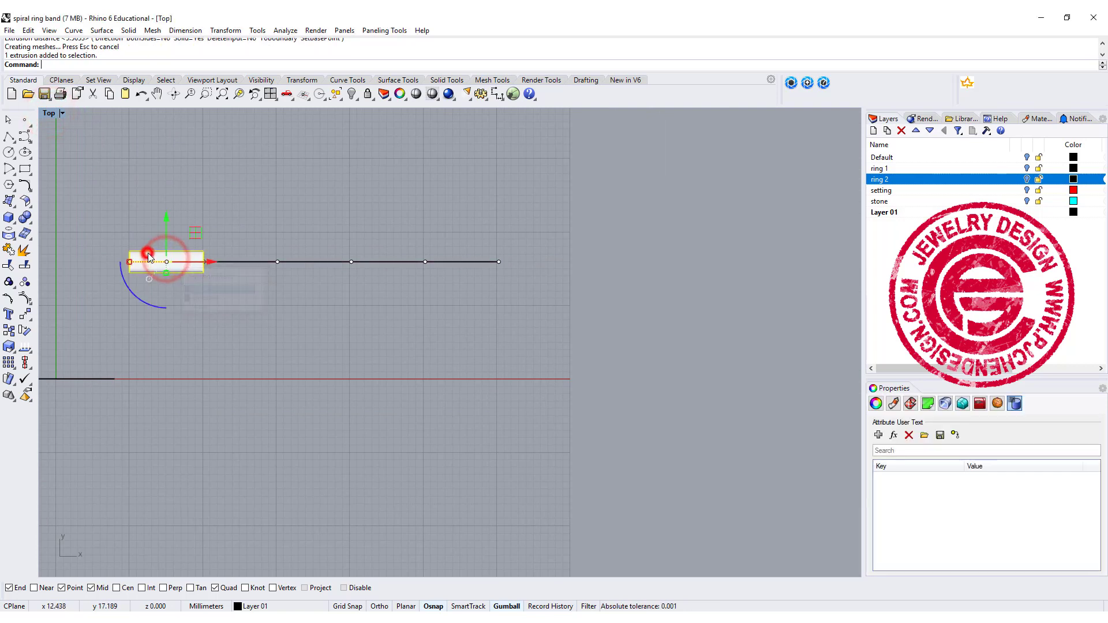
pyautogui.click(28, 317)
pyautogui.click(124, 318)
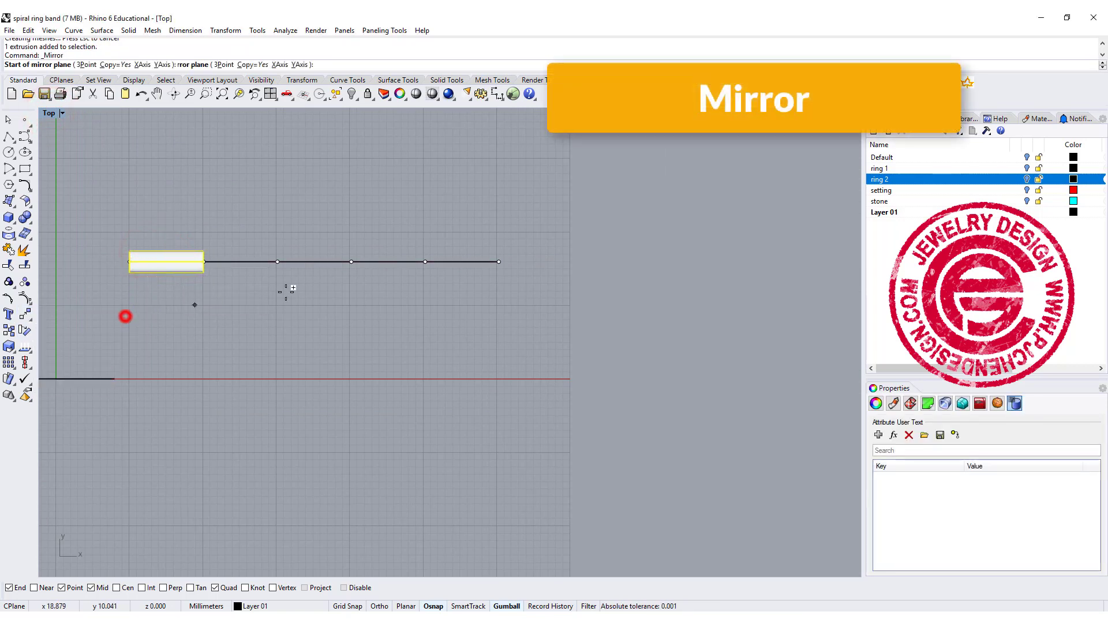
pyautogui.click(315, 262)
pyautogui.click(313, 288)
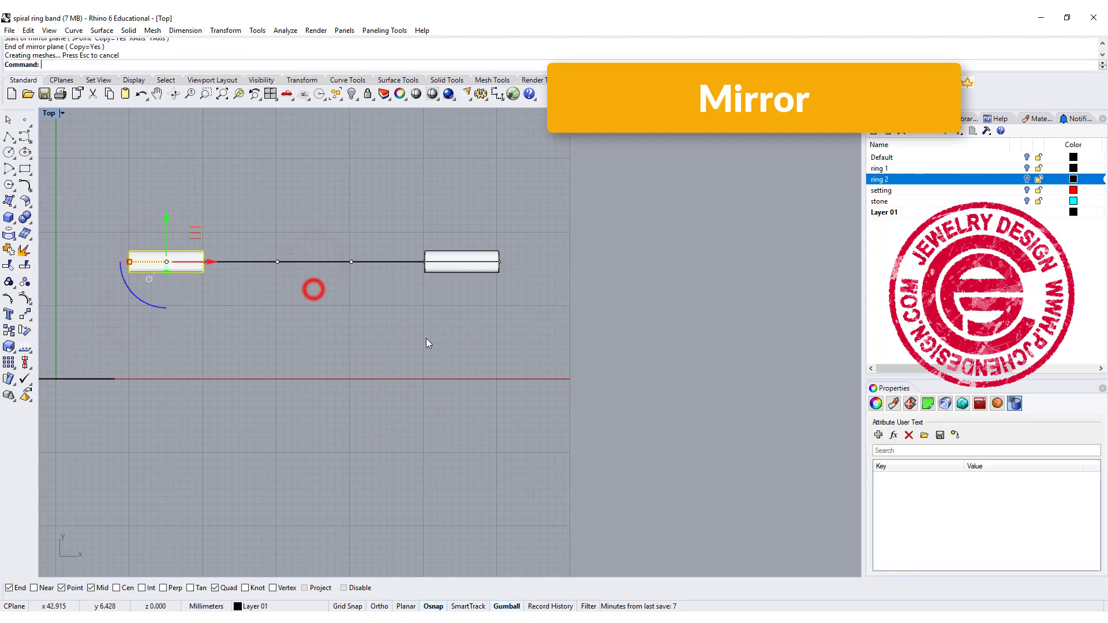
pyautogui.click(359, 316)
pyautogui.moveTo(368, 289); pyautogui.dragTo(380, 286, button='right')
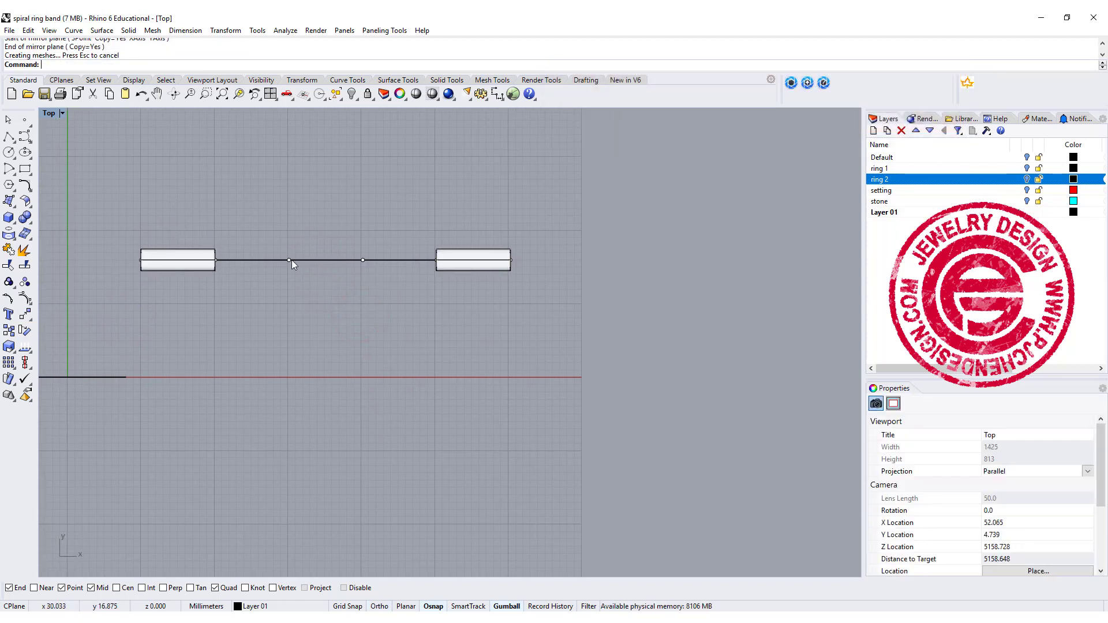
# Create a helix around the straight line with 12 turns and a radius of about 1.2 mm.
pyautogui.click(251, 260)
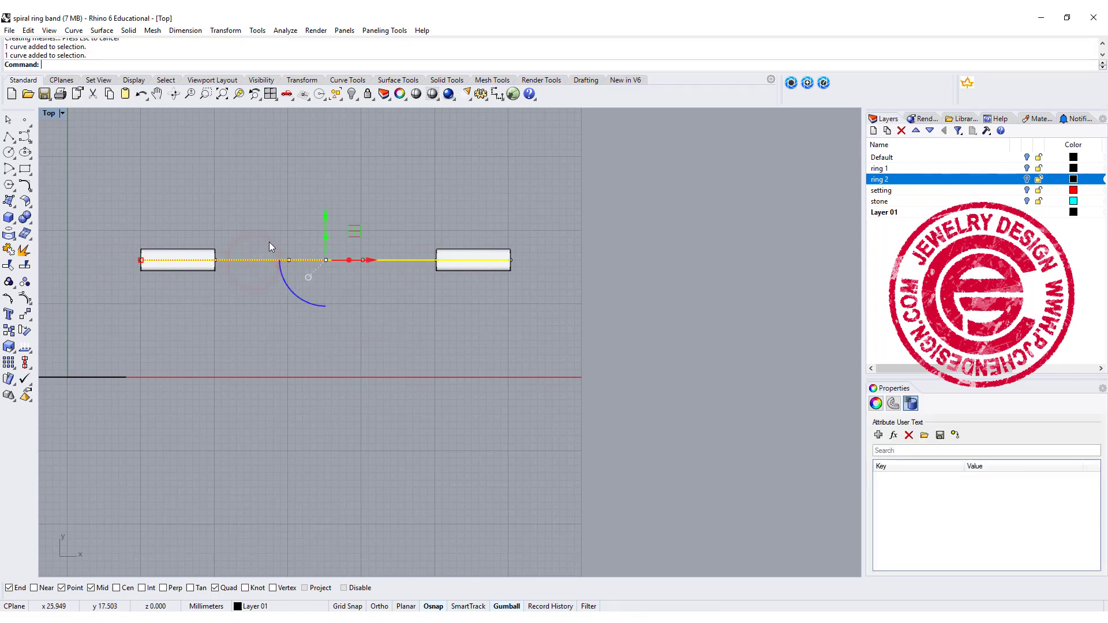
pyautogui.click(263, 192)
pyautogui.click(254, 260)
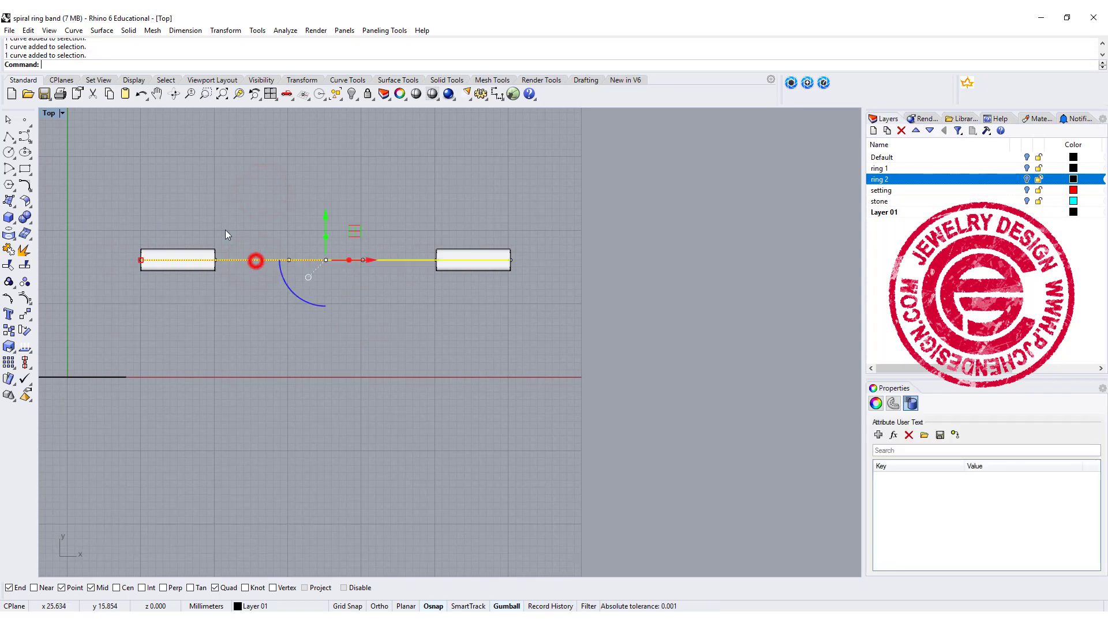
pyautogui.rightClick(25, 140)
pyautogui.click(26, 142)
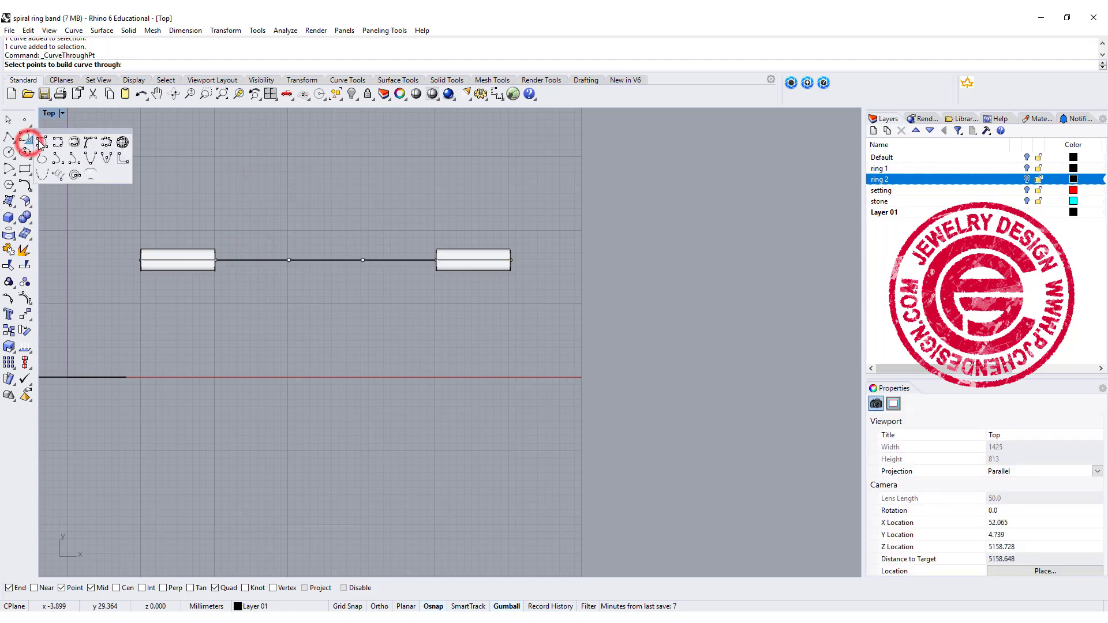
pyautogui.click(56, 176)
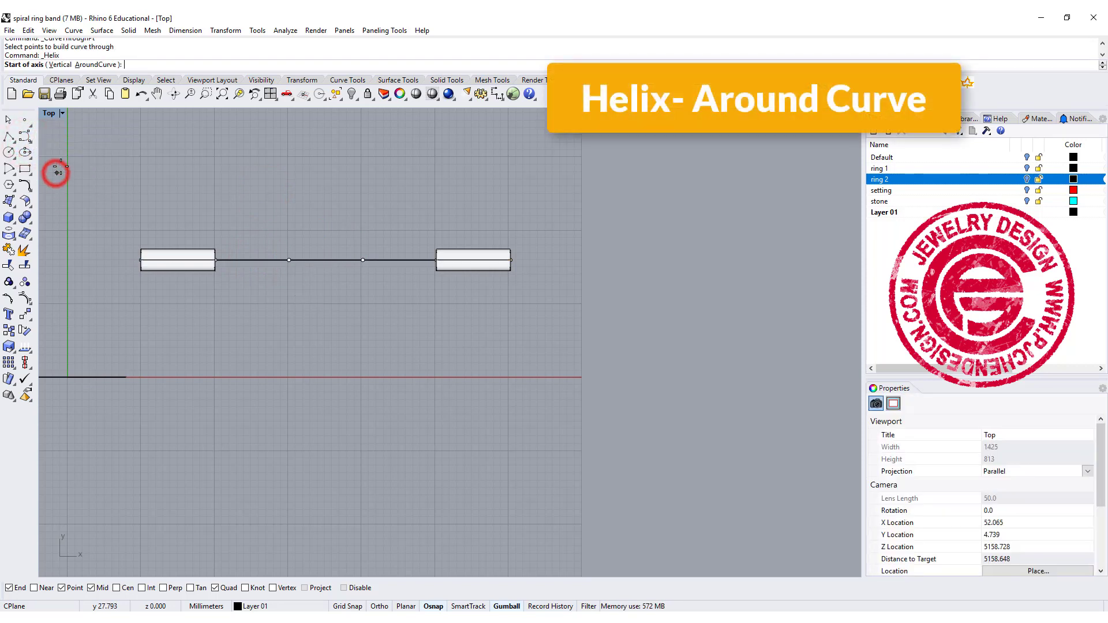
pyautogui.click(97, 64)
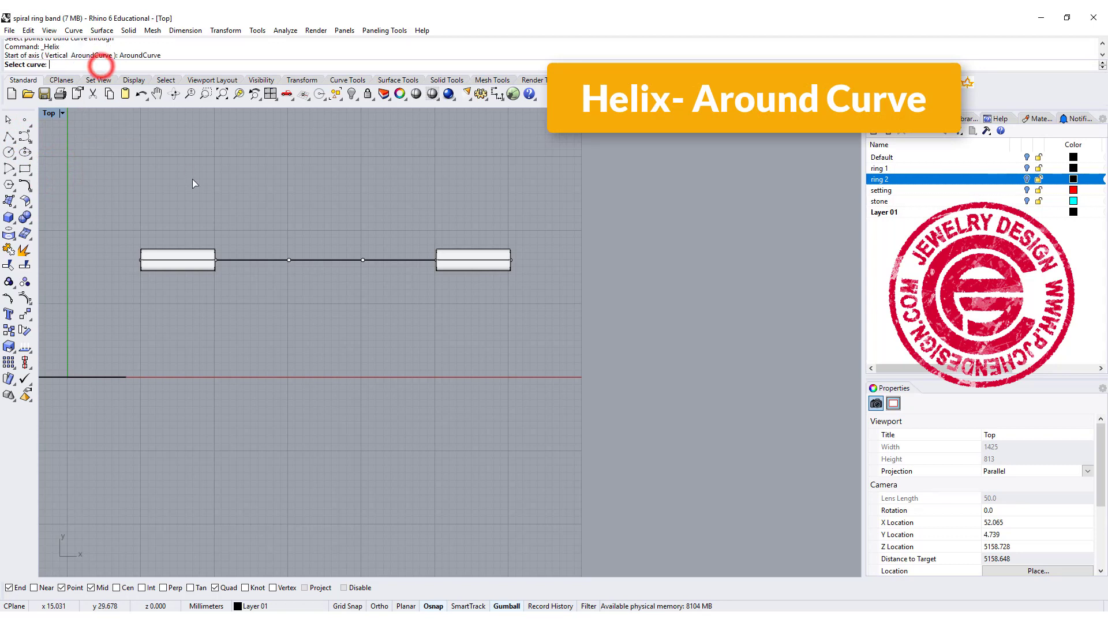
pyautogui.click(242, 261)
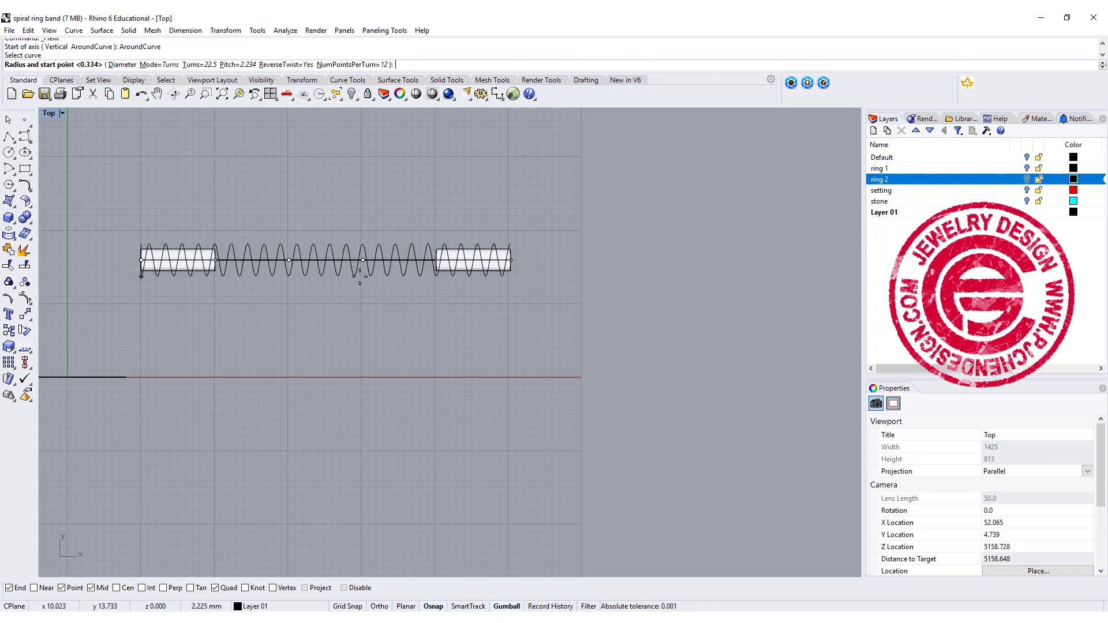
pyautogui.click(196, 65)
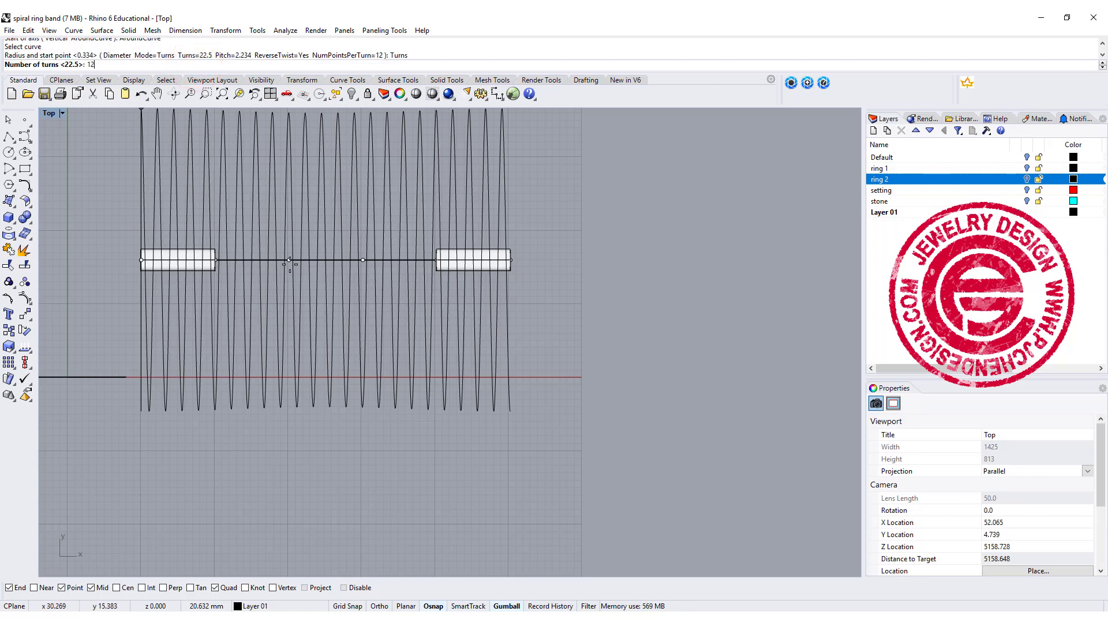
pyautogui.press('Return')
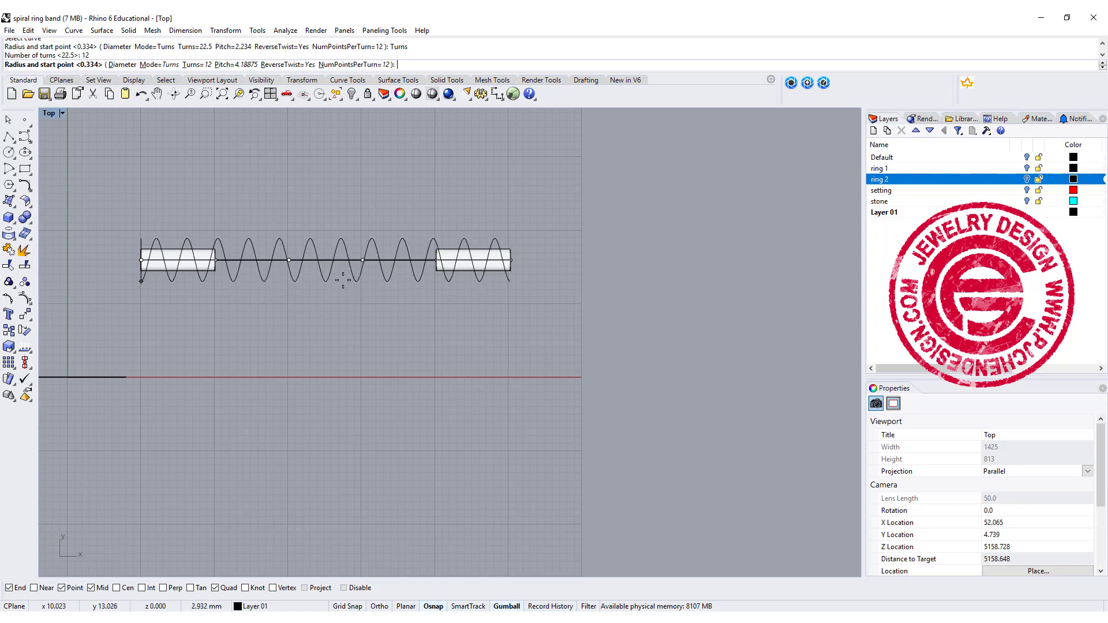
pyautogui.scroll(2, 345, 274)
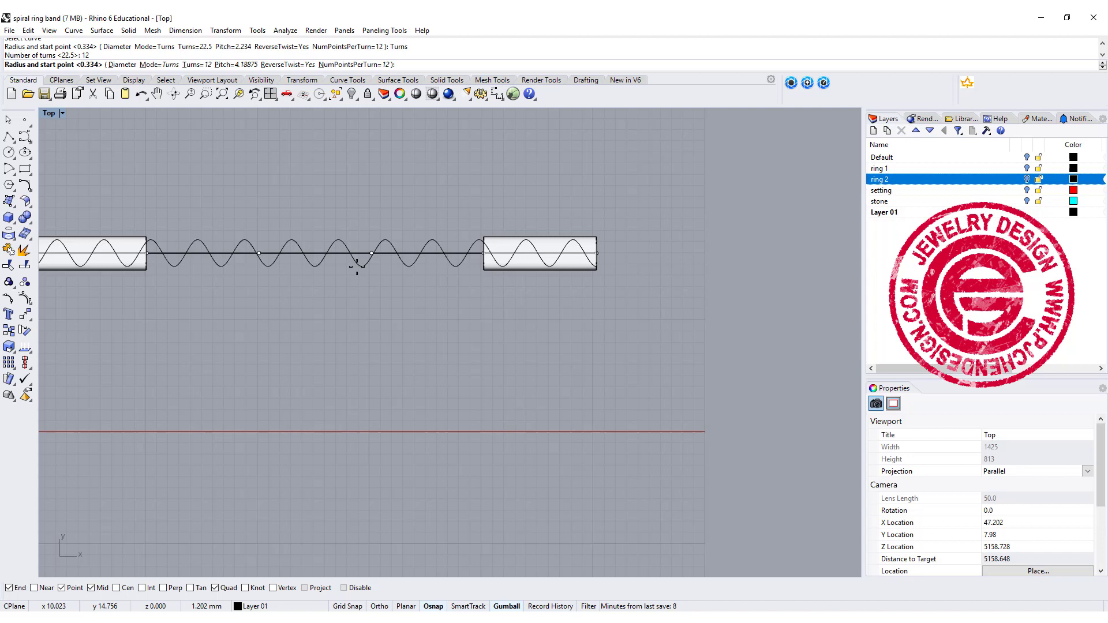
pyautogui.click(357, 267)
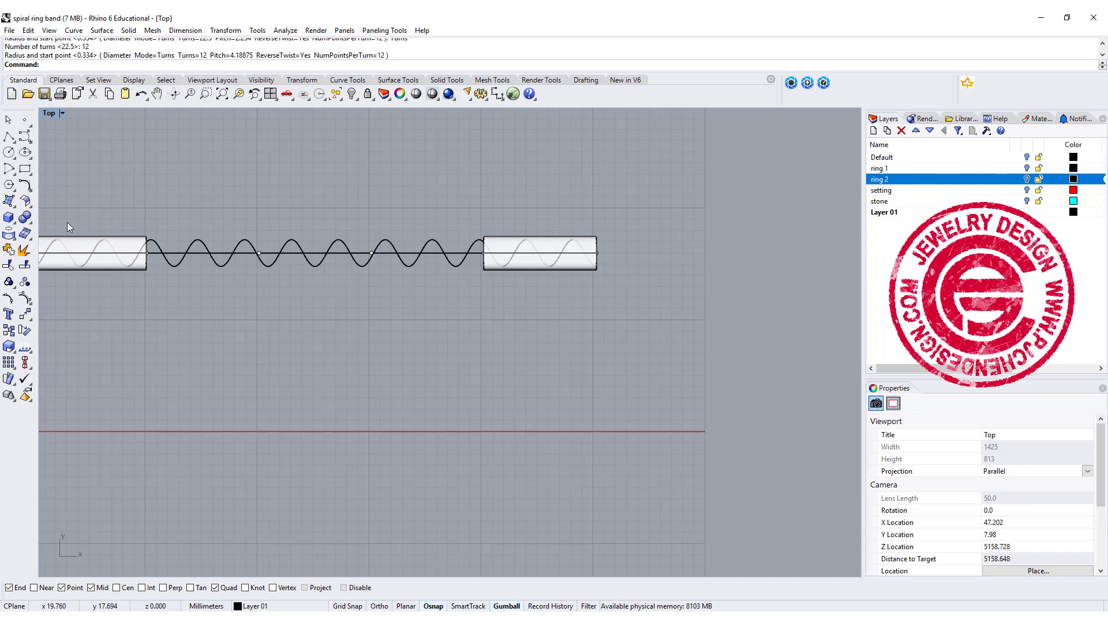
# Split the helix at two quadrant points, one inside each extruded end bar.
pyautogui.click(24, 267)
pyautogui.click(85, 260)
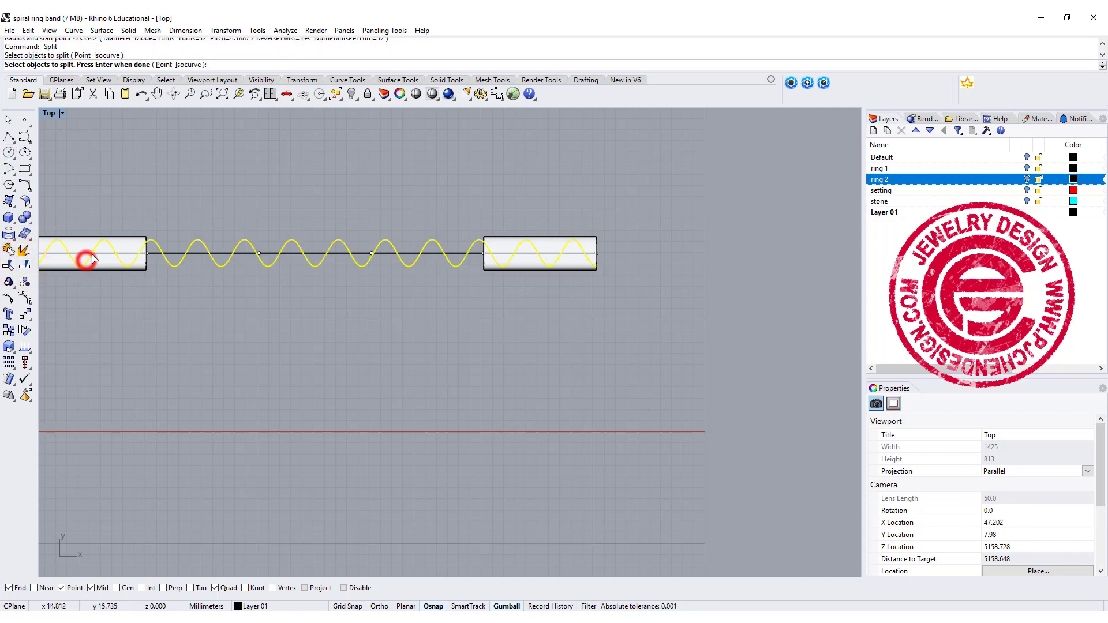
pyautogui.click(163, 65)
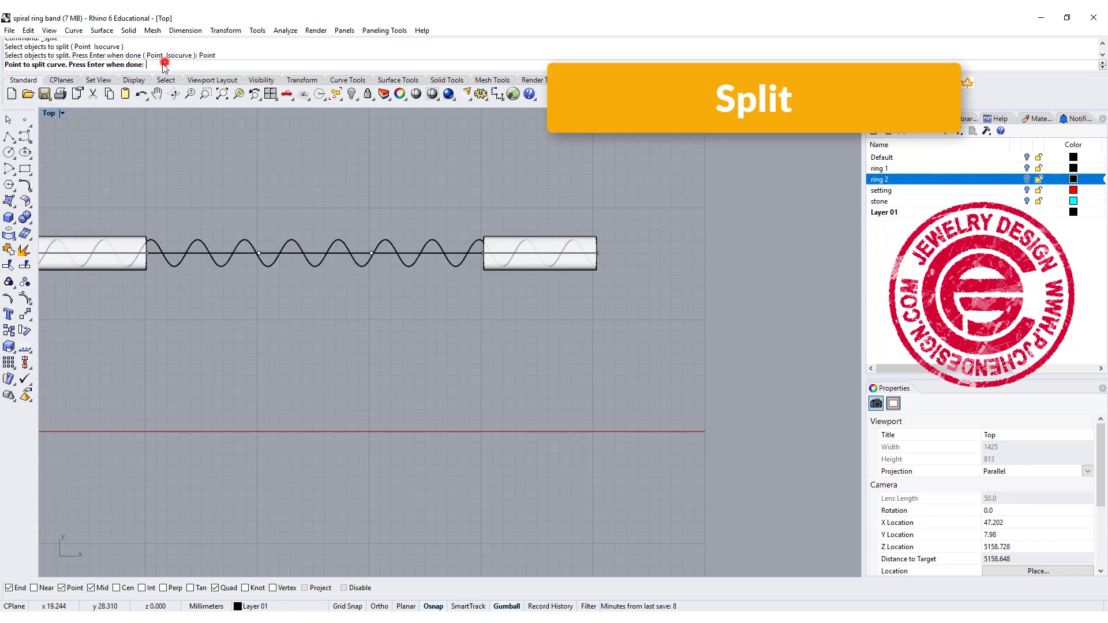
pyautogui.click(116, 254)
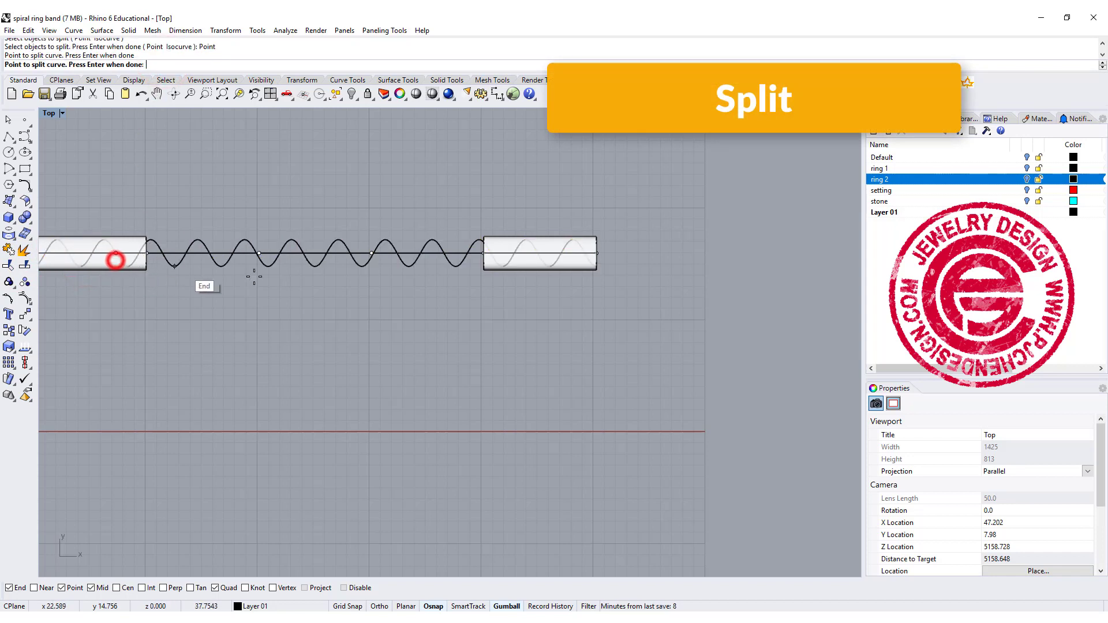
pyautogui.click(518, 254)
pyautogui.press('Return')
# Delete the two outer helix pieces inside the end bars, keeping the middle section.
pyautogui.click(532, 249)
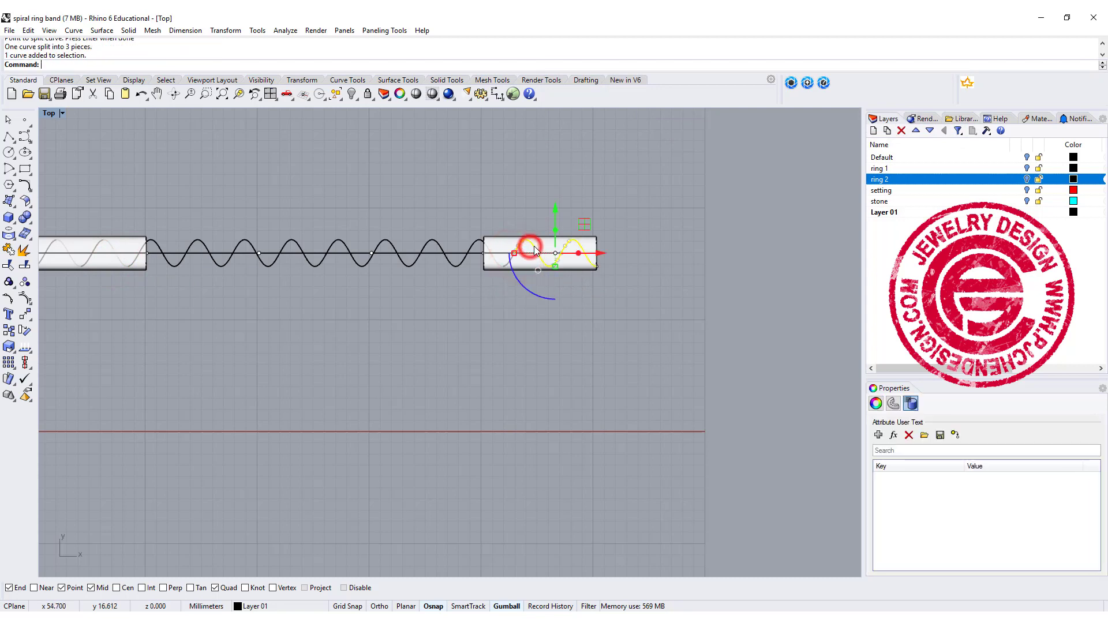
pyautogui.press('Delete')
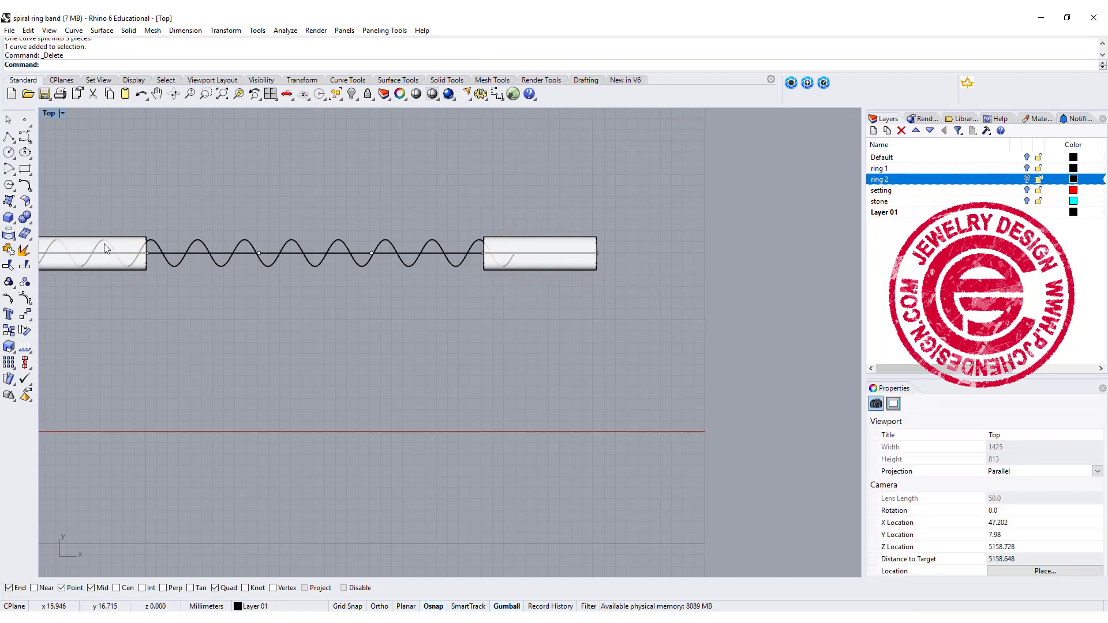
pyautogui.click(105, 248)
pyautogui.press('Delete')
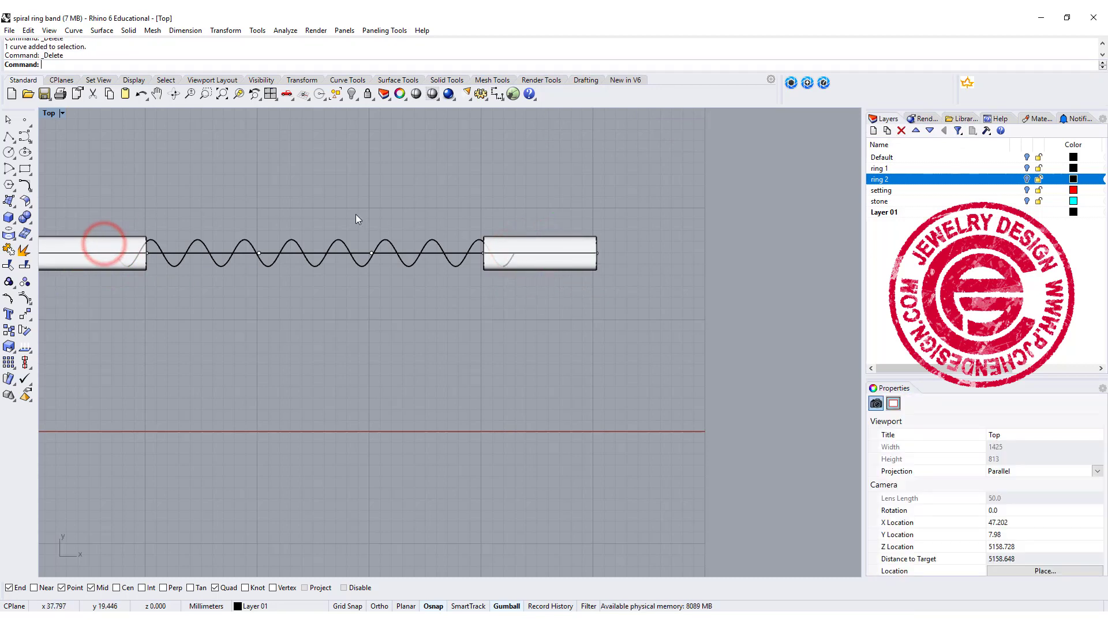
# Copy the remaining helix in place and rotate the copy 120 degrees about the line's axis in the Right view.
pyautogui.doubleClick(49, 113)
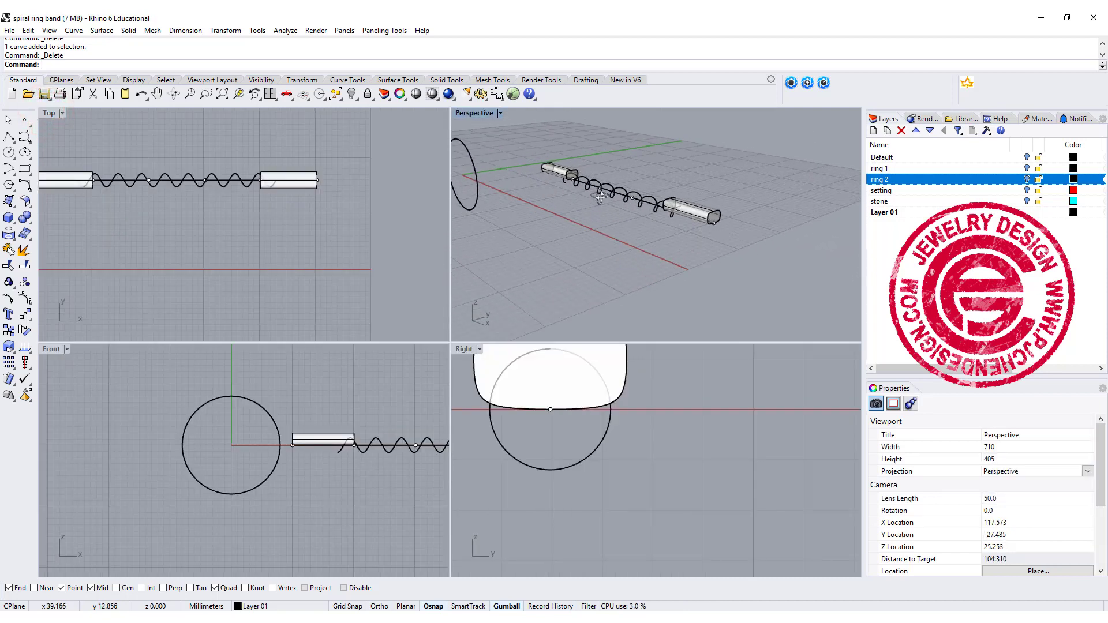
pyautogui.scroll(6, 601, 196)
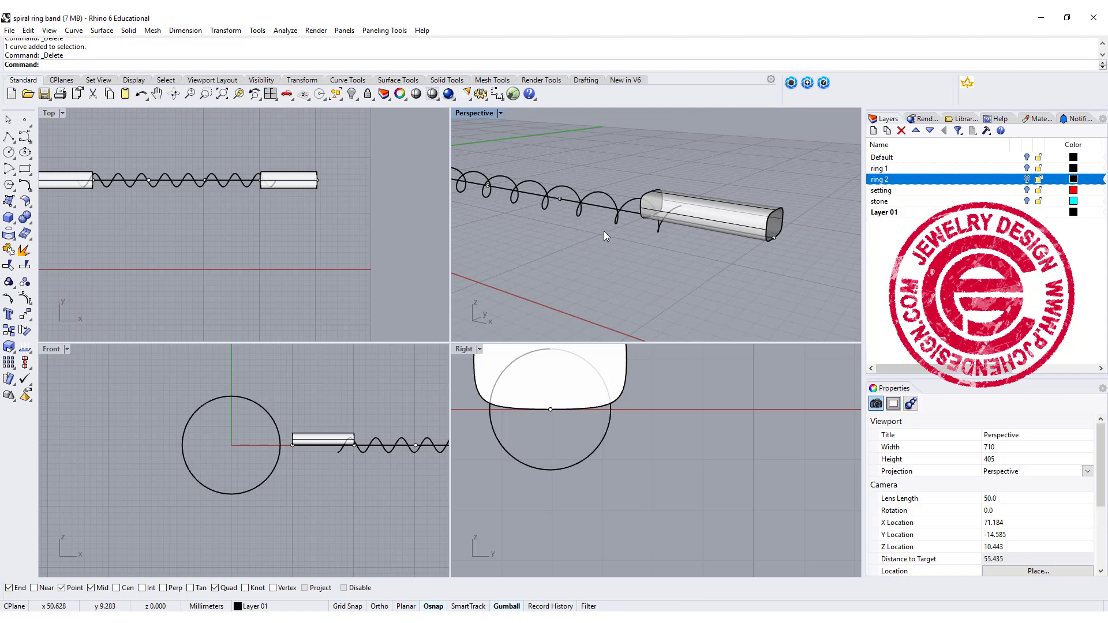
pyautogui.click(615, 219)
pyautogui.scroll(-3, 632, 496)
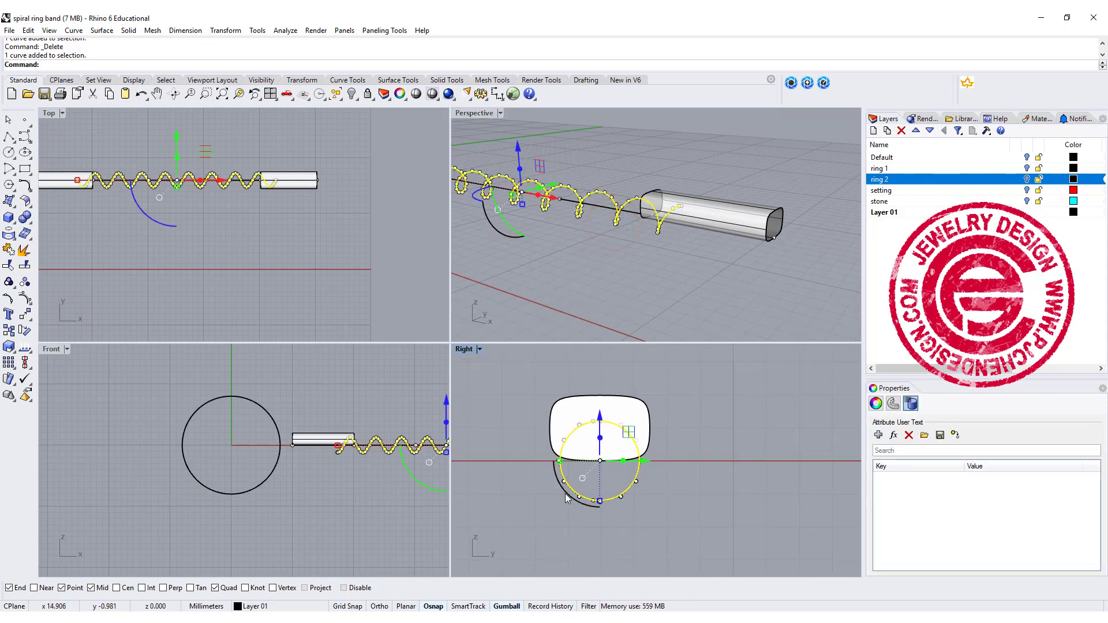
pyautogui.scroll(3, 654, 486)
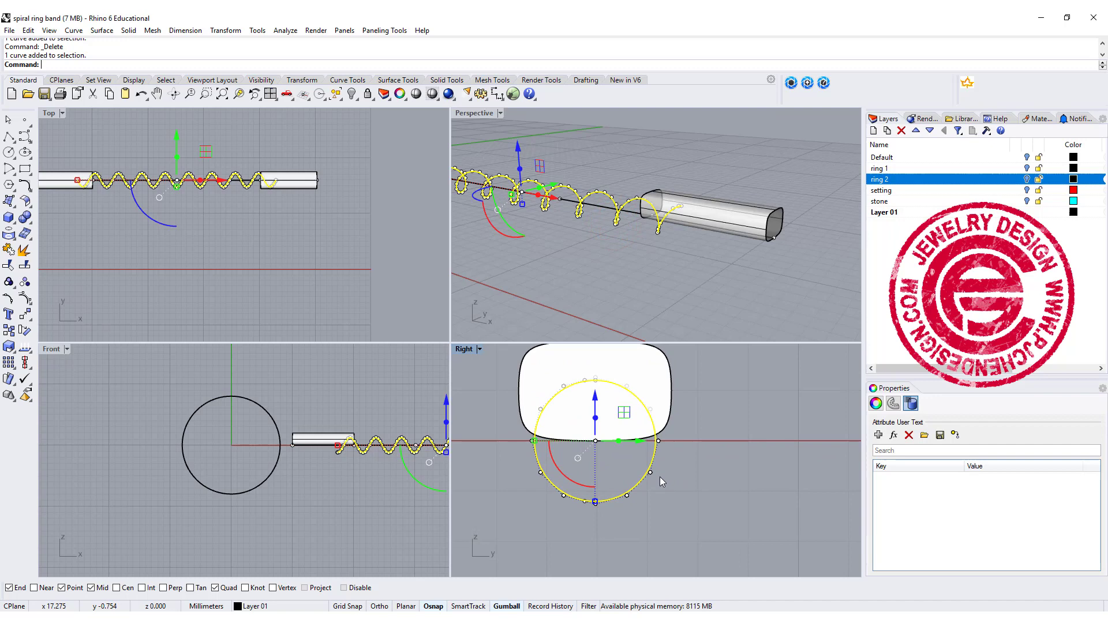
pyautogui.hotkey('ctrl', 'c')
pyautogui.hotkey('ctrl', 'v')
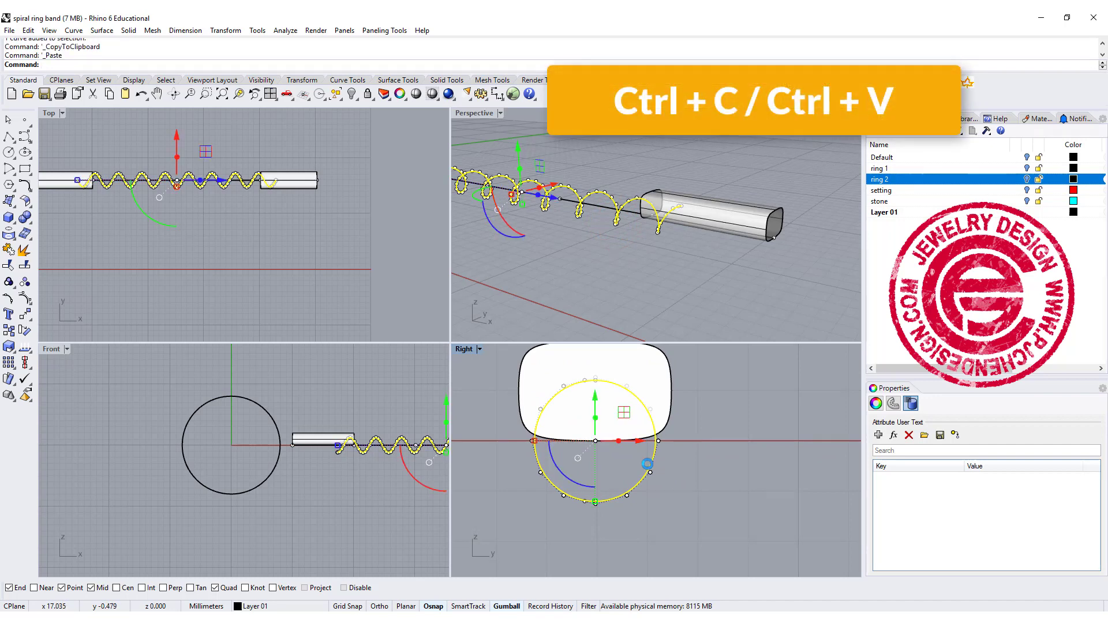
pyautogui.click(554, 463)
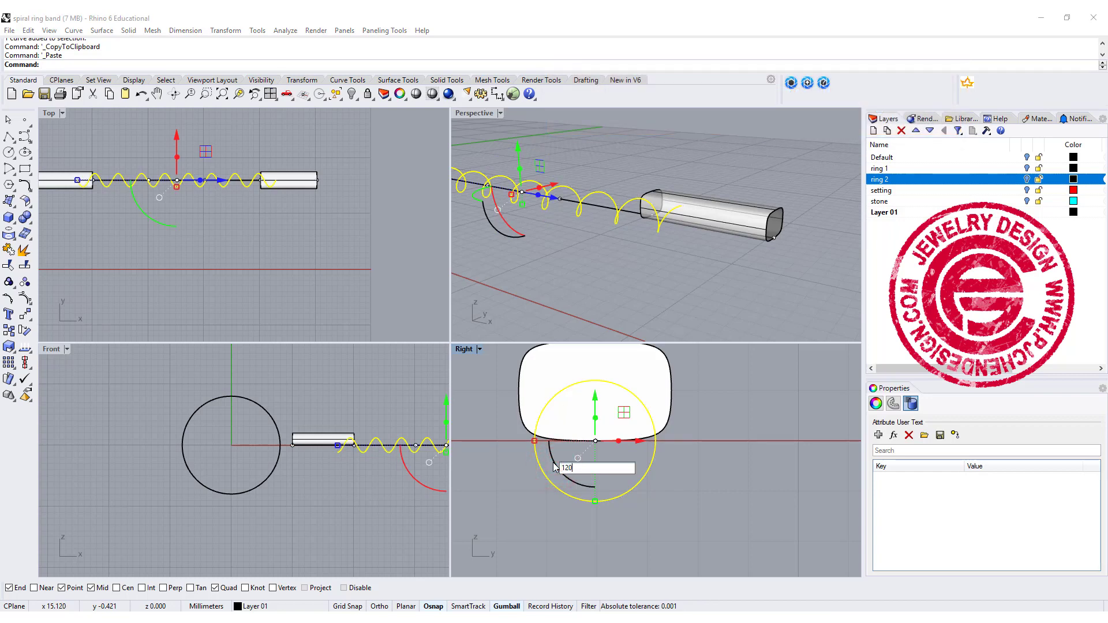
pyautogui.press('Return')
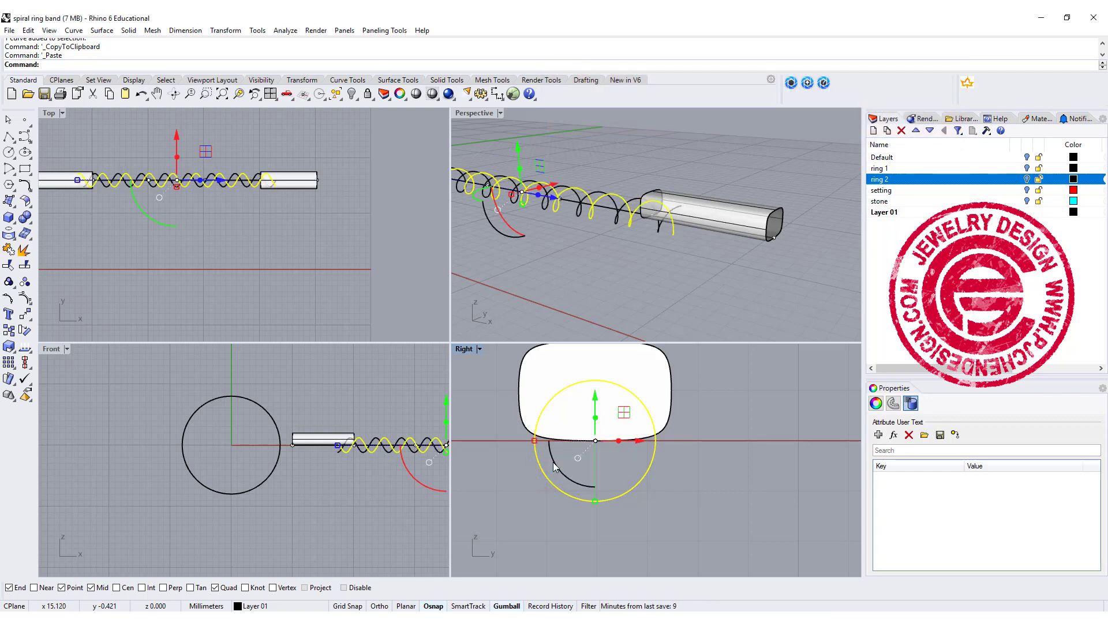
# Copy the rotated helix in place and rotate the new copy 120 degrees about the line's axis in the Right view.
pyautogui.click(655, 236)
pyautogui.click(682, 230)
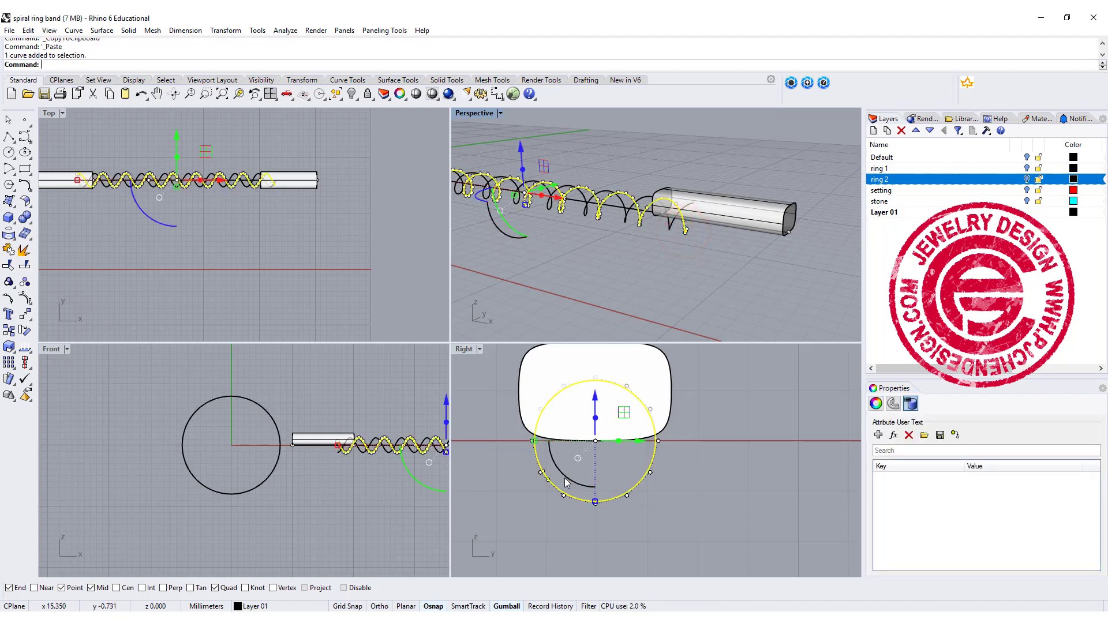
pyautogui.hotkey('ctrl', 'c')
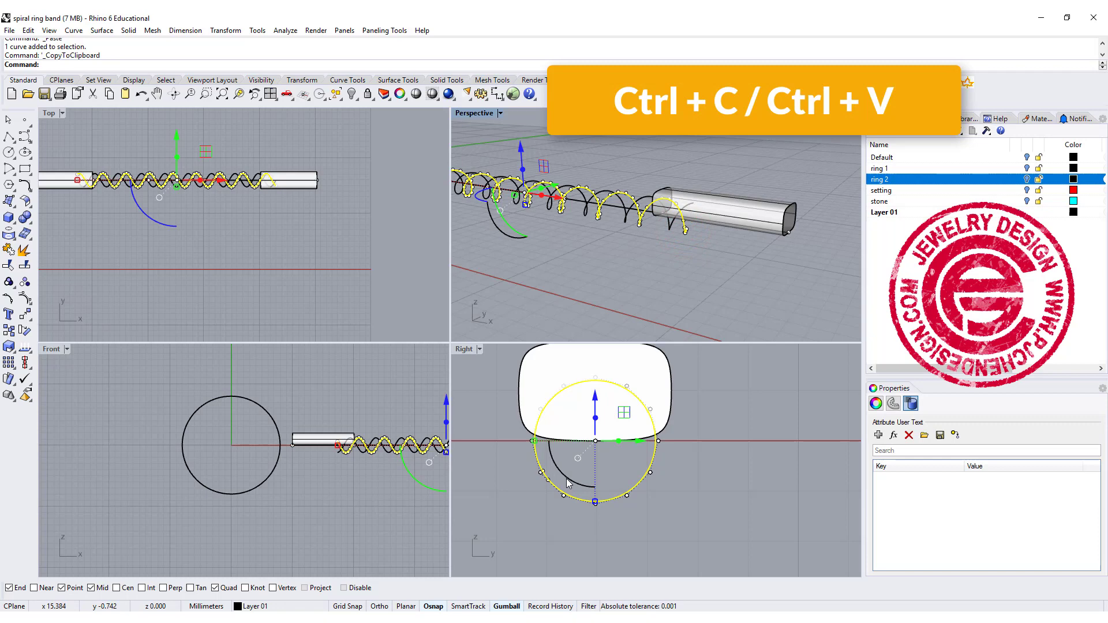
pyautogui.hotkey('ctrl', 'v')
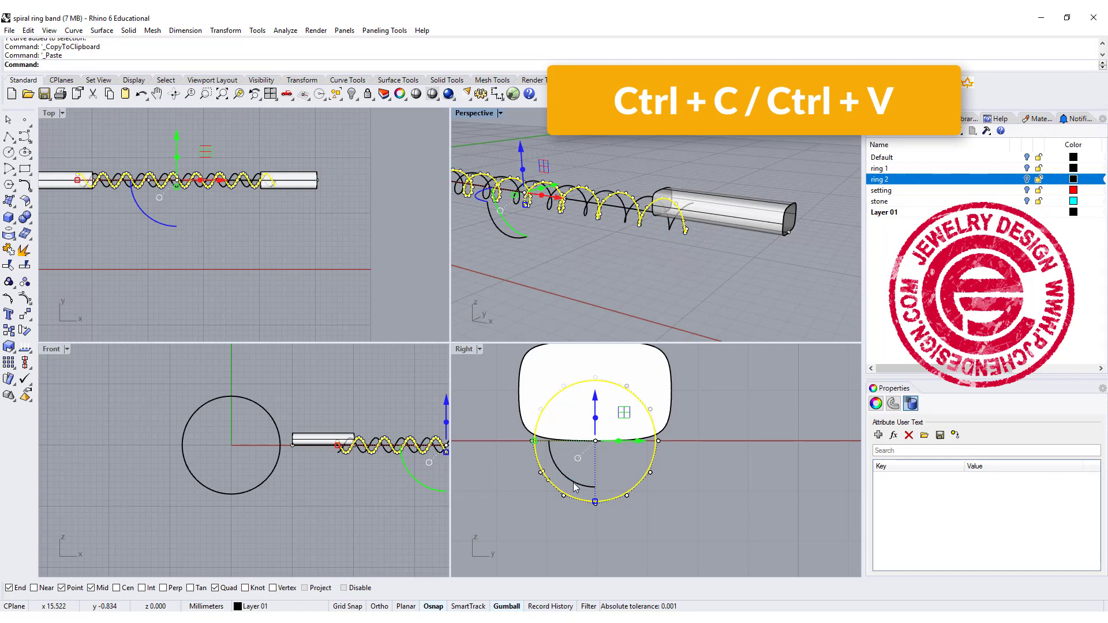
pyautogui.click(577, 488)
pyautogui.write('180')
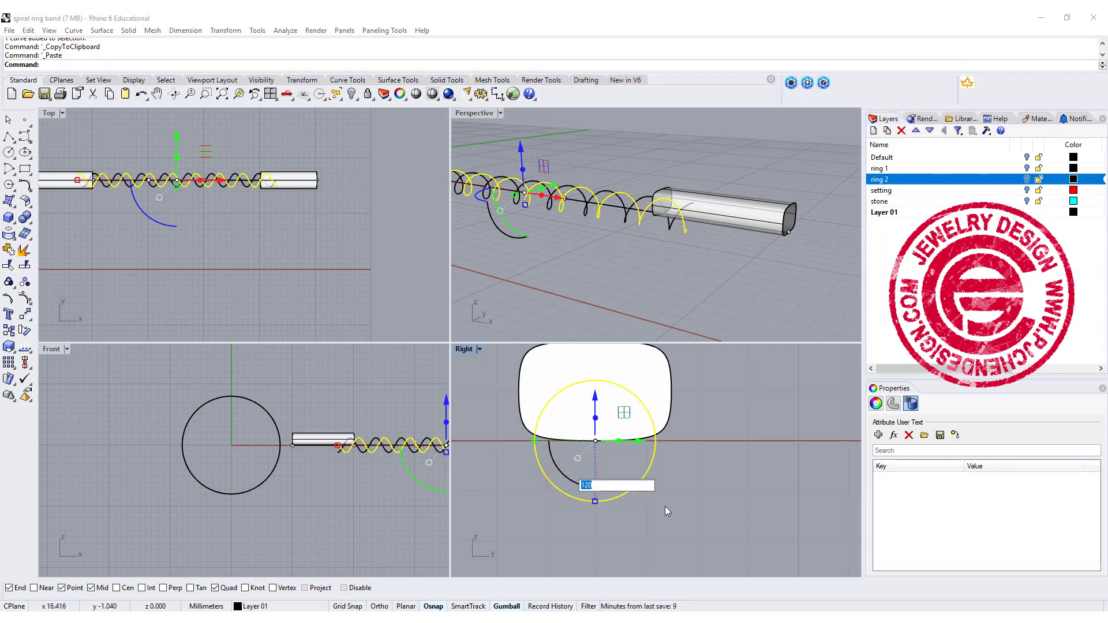
pyautogui.press('Return')
pyautogui.click(742, 337)
pyautogui.moveTo(743, 336); pyautogui.dragTo(797, 309, button='right')
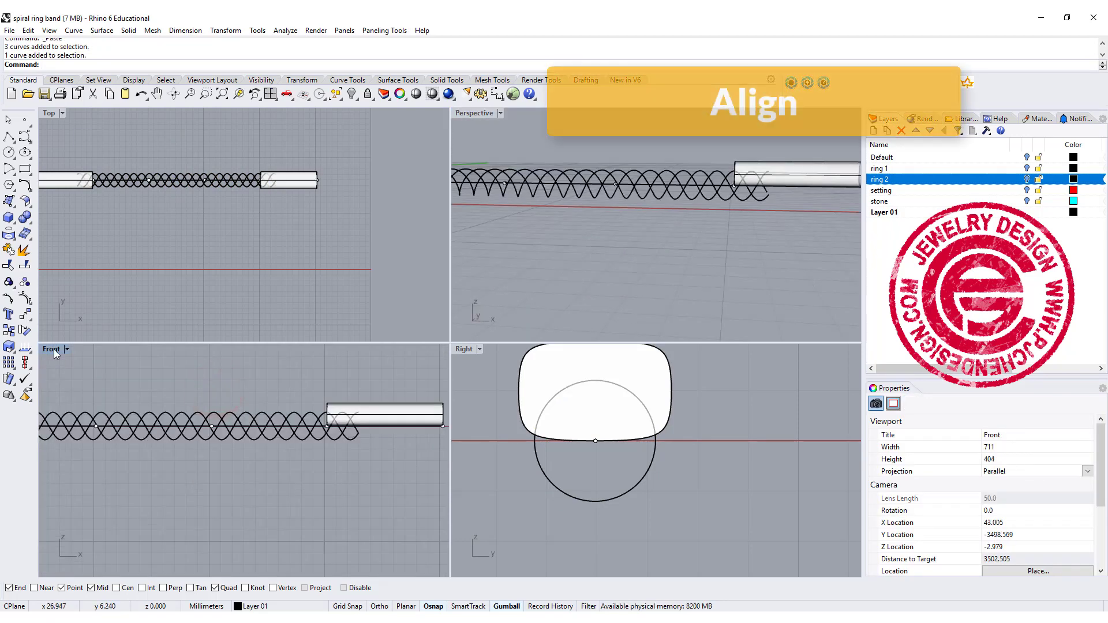
# Align both end bars and the three helices to the line's end point by their horizontal centers in the Front view.
pyautogui.doubleClick(54, 349)
pyautogui.scroll(-6, 415, 375)
pyautogui.moveTo(417, 375); pyautogui.dragTo(482, 377, button='right')
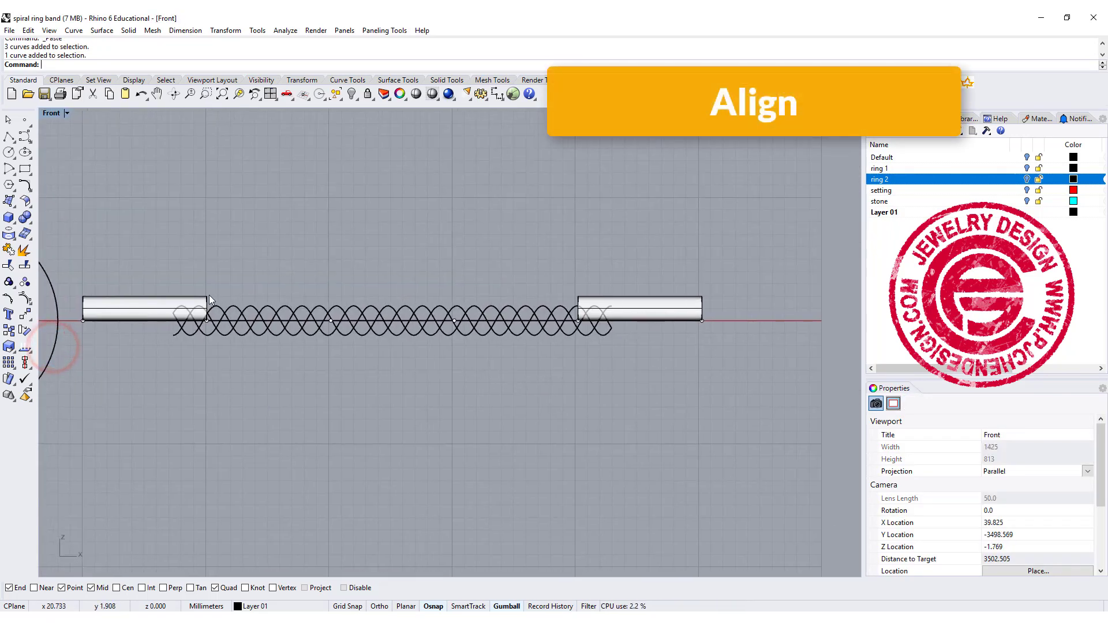
pyautogui.click(151, 296)
pyautogui.keyDown('shift'); pyautogui.click(627, 292); pyautogui.keyUp('shift')
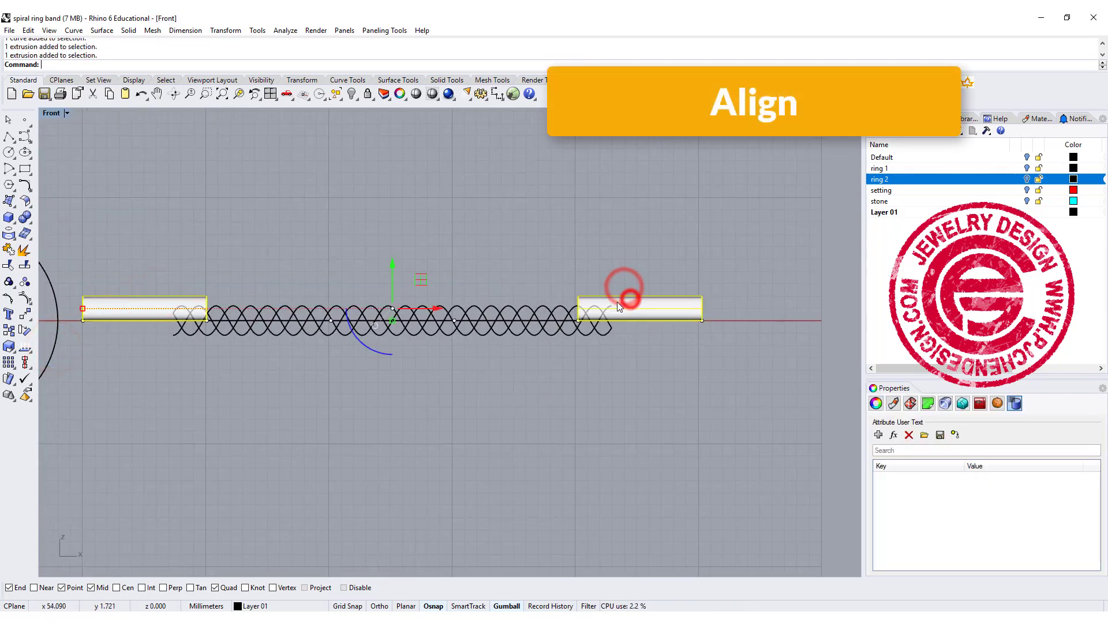
pyautogui.keyDown('shift'); pyautogui.moveTo(606, 347); pyautogui.dragTo(518, 328); pyautogui.keyUp('shift')
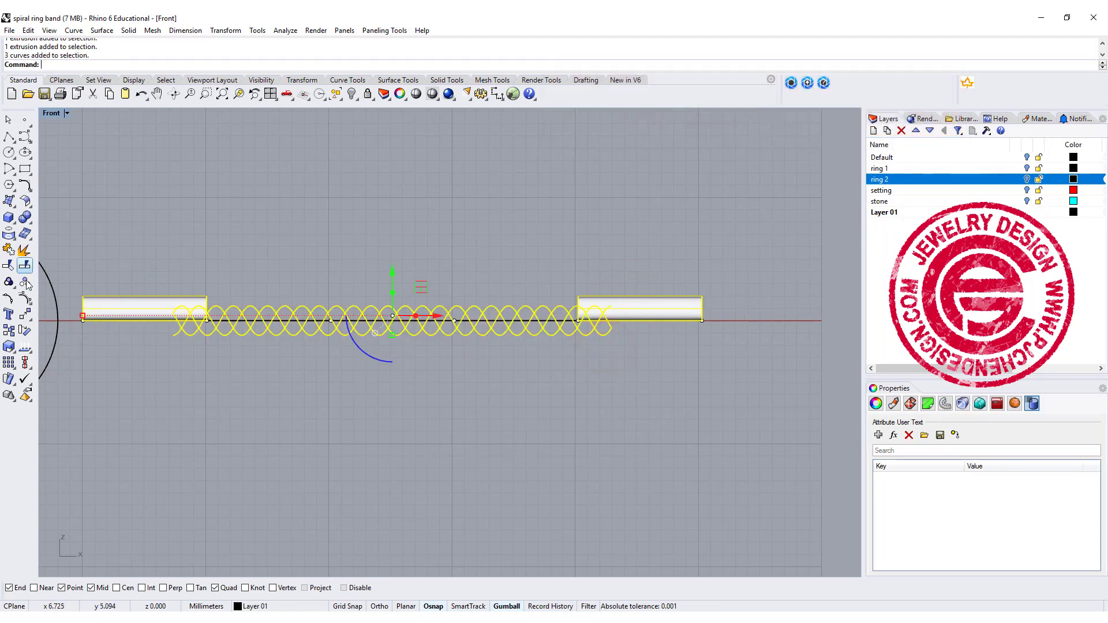
pyautogui.click(24, 366)
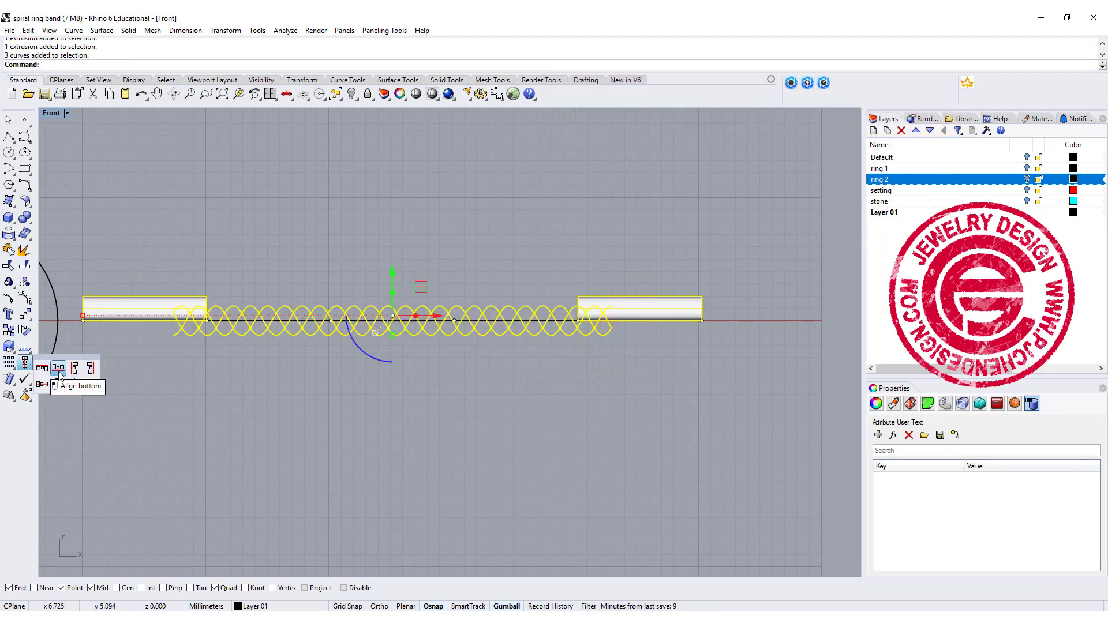
pyautogui.click(42, 386)
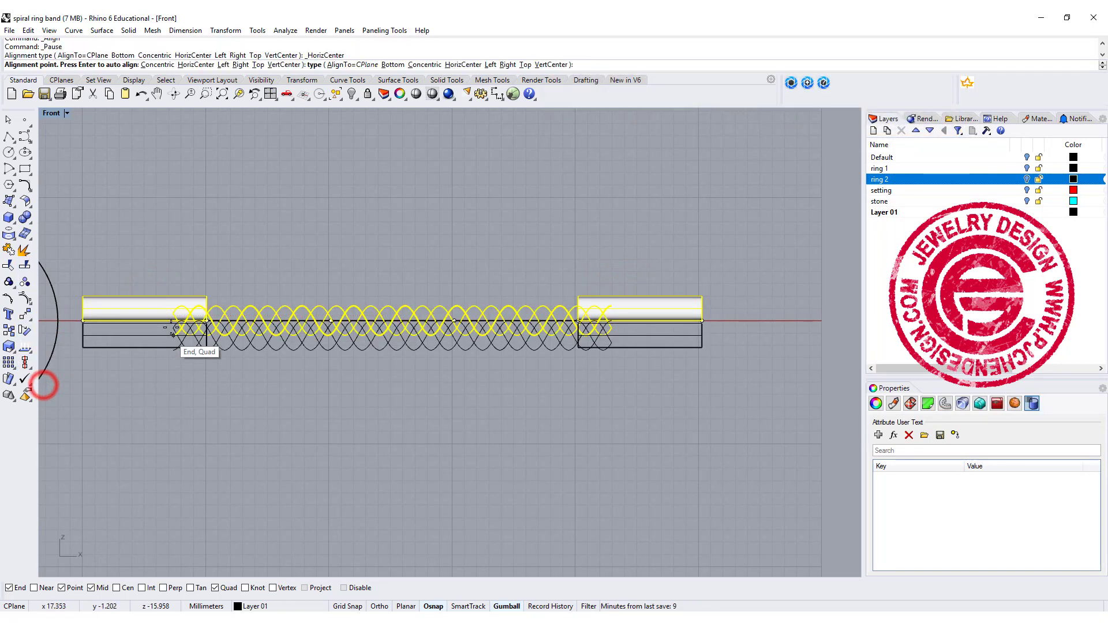
pyautogui.click(82, 320)
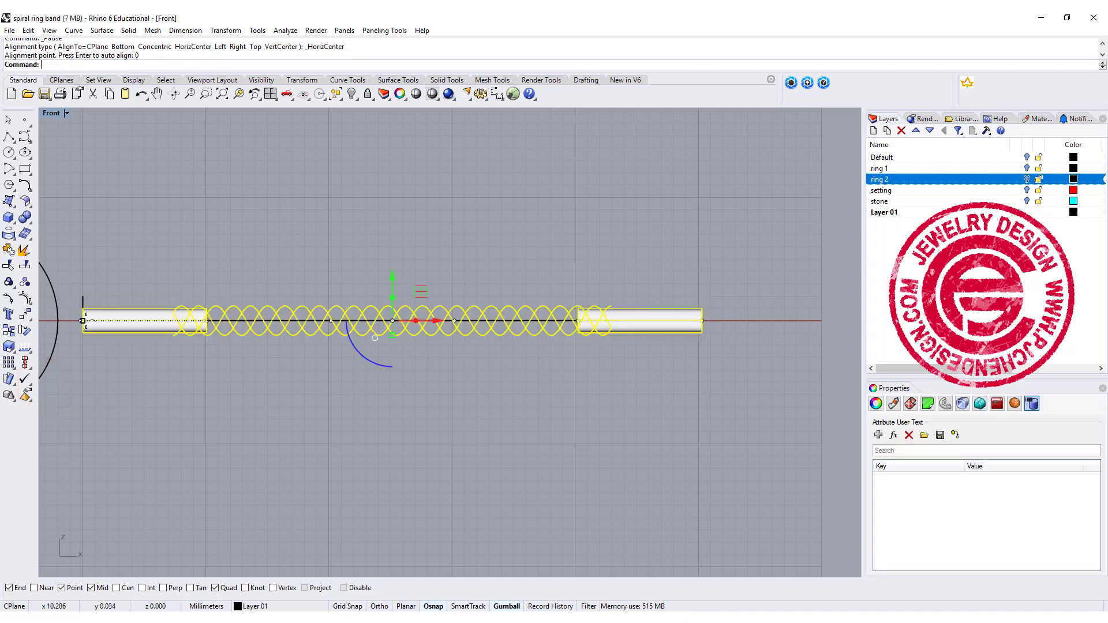
pyautogui.click(310, 400)
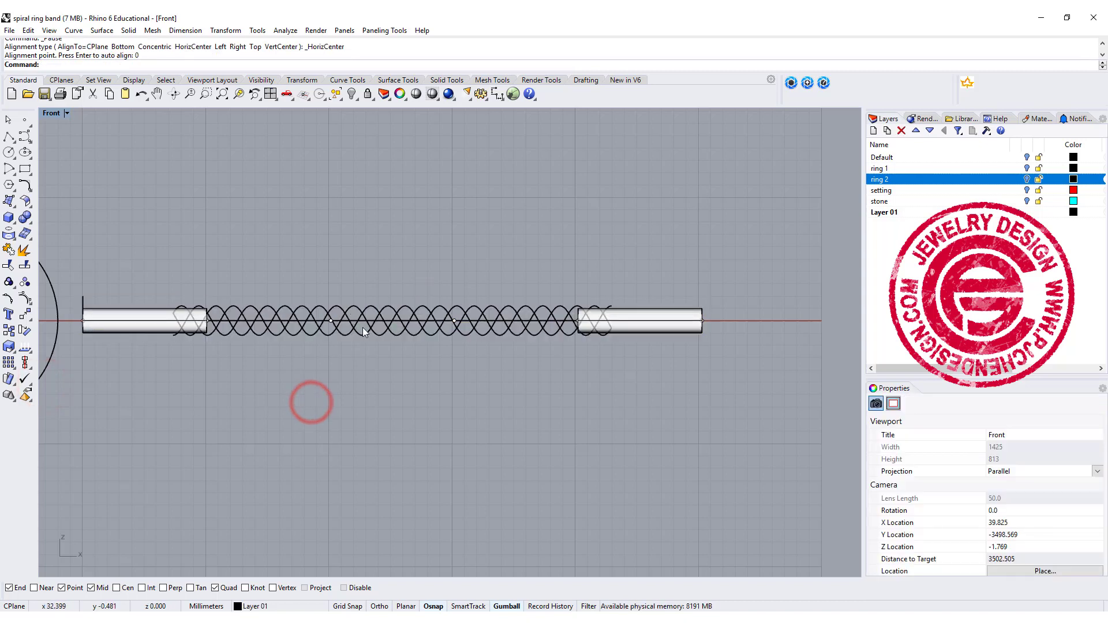
# Scale the three helices vertically in the Front view to about 0.67 mm from their axis, flattening them within the end bars' height.
pyautogui.moveTo(408, 341); pyautogui.dragTo(352, 338)
pyautogui.scroll(3, 381, 352)
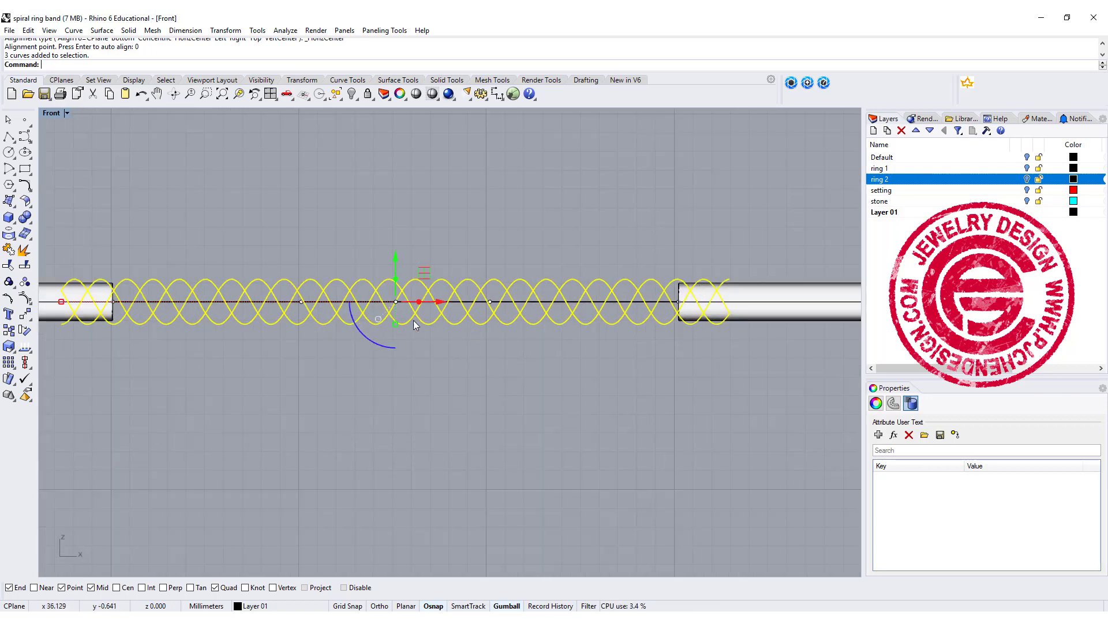
pyautogui.moveTo(396, 326); pyautogui.dragTo(398, 314)
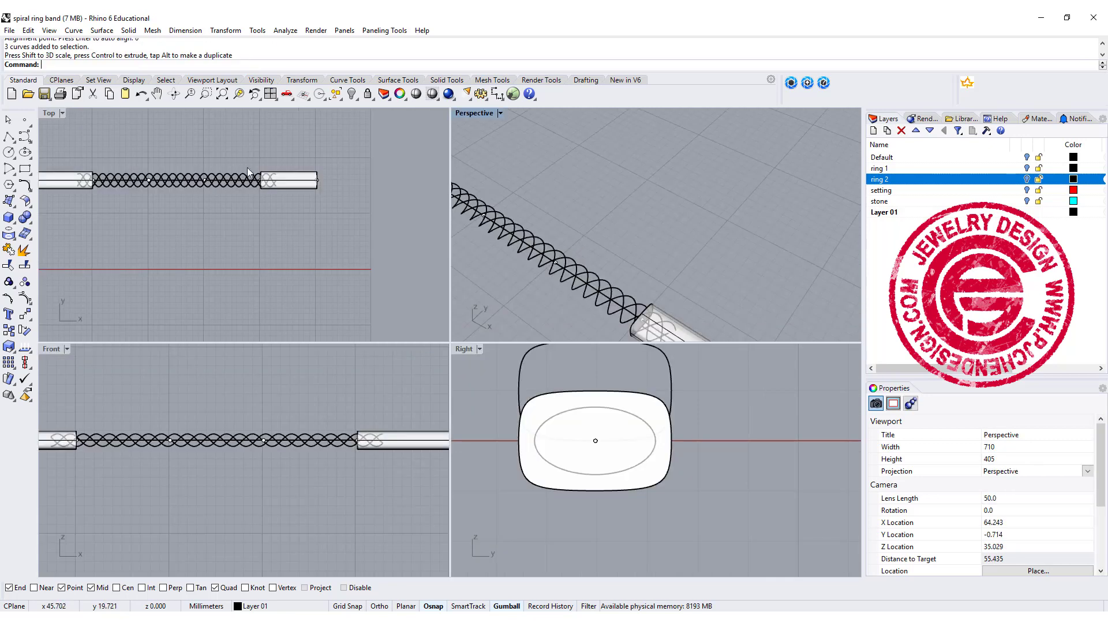
pyautogui.scroll(6, 248, 169)
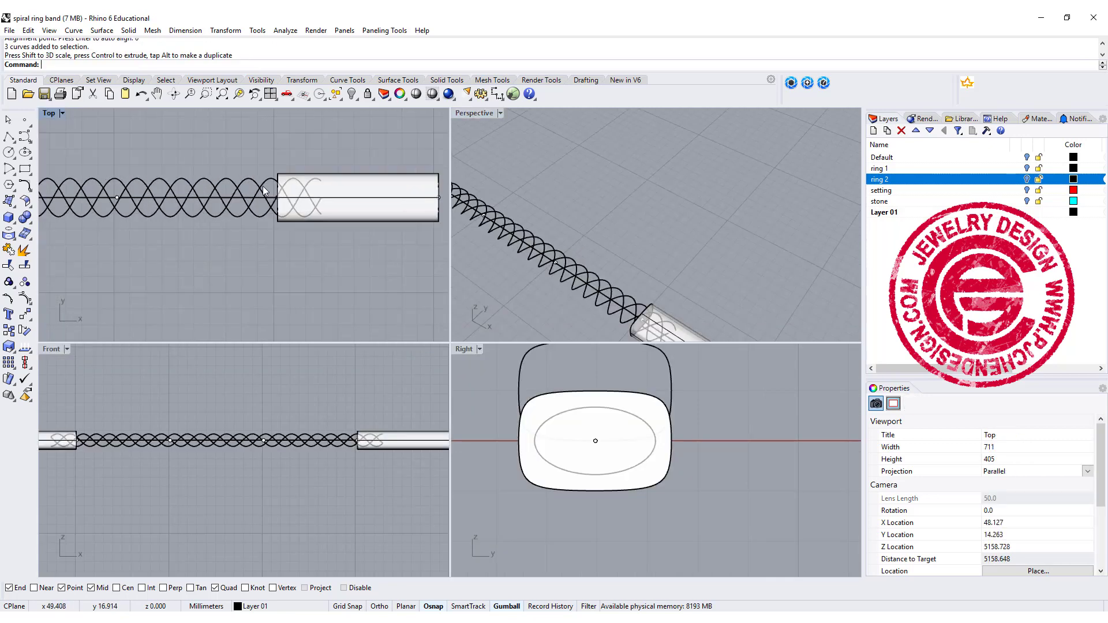
# Try piping the three helices with a 0.3 mm radius and round caps, and undo the pipes.
pyautogui.scroll(3, 257, 222)
pyautogui.click(258, 220)
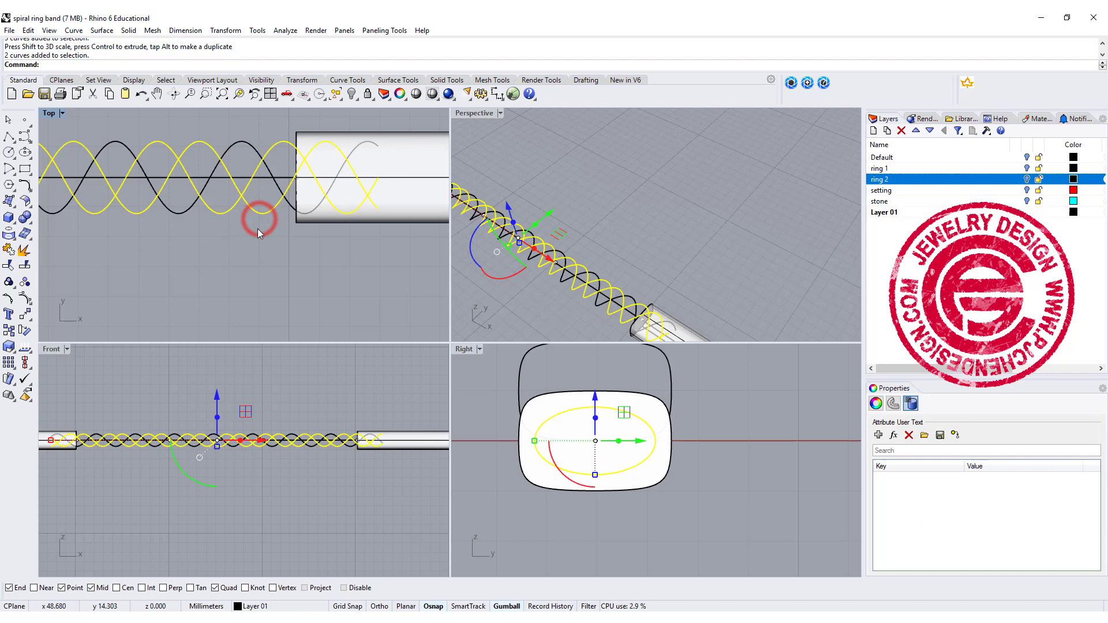
pyautogui.keyDown('shift'); pyautogui.click(188, 209); pyautogui.keyUp('shift')
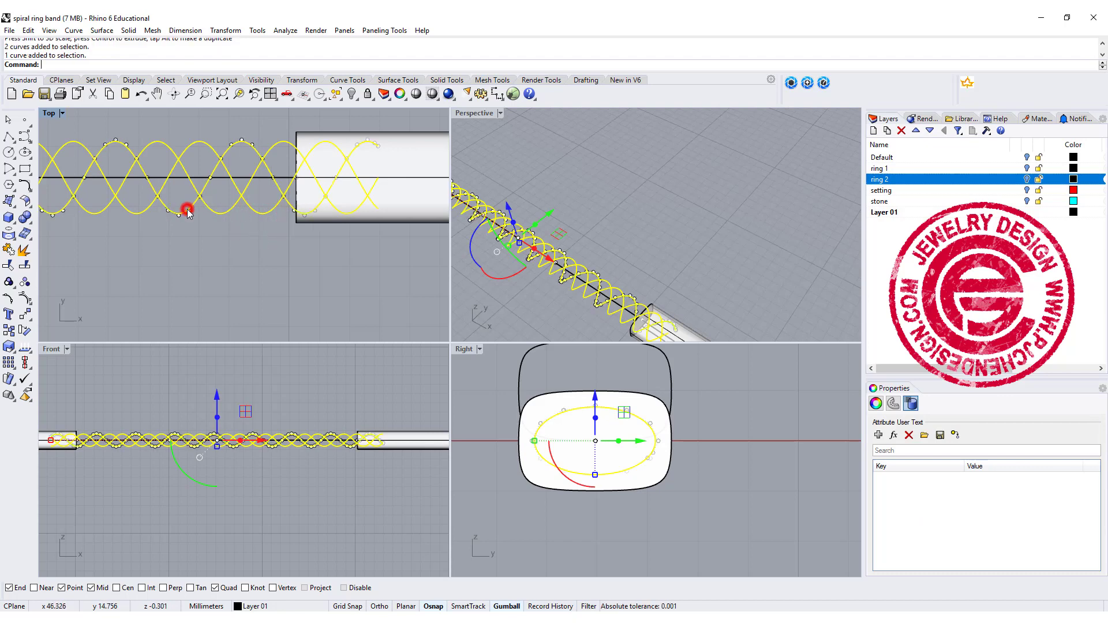
pyautogui.click(8, 223)
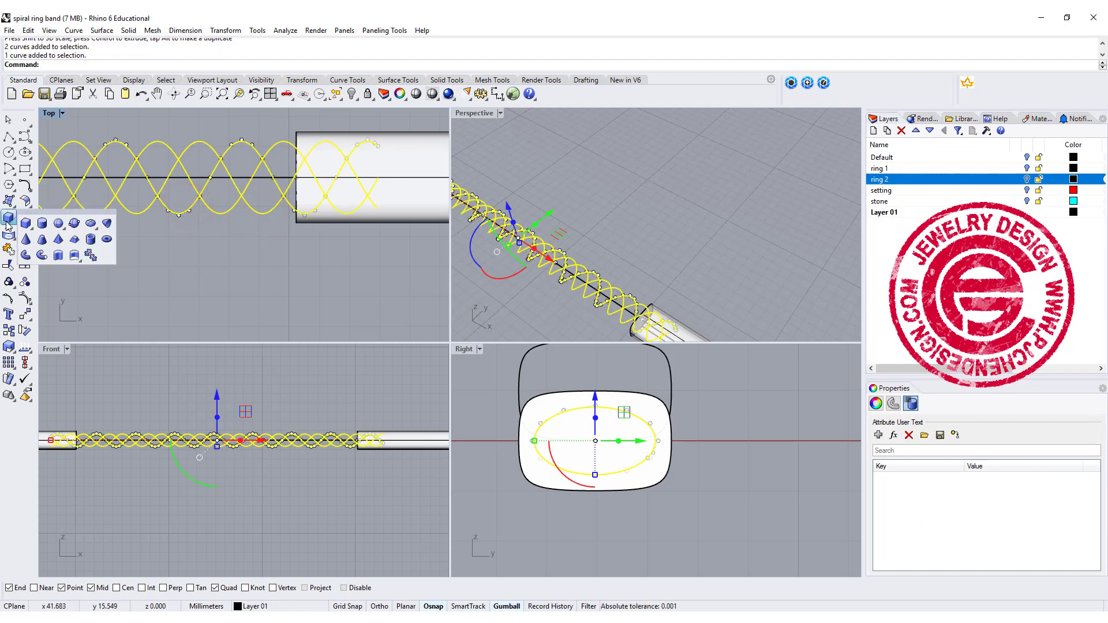
pyautogui.click(42, 256)
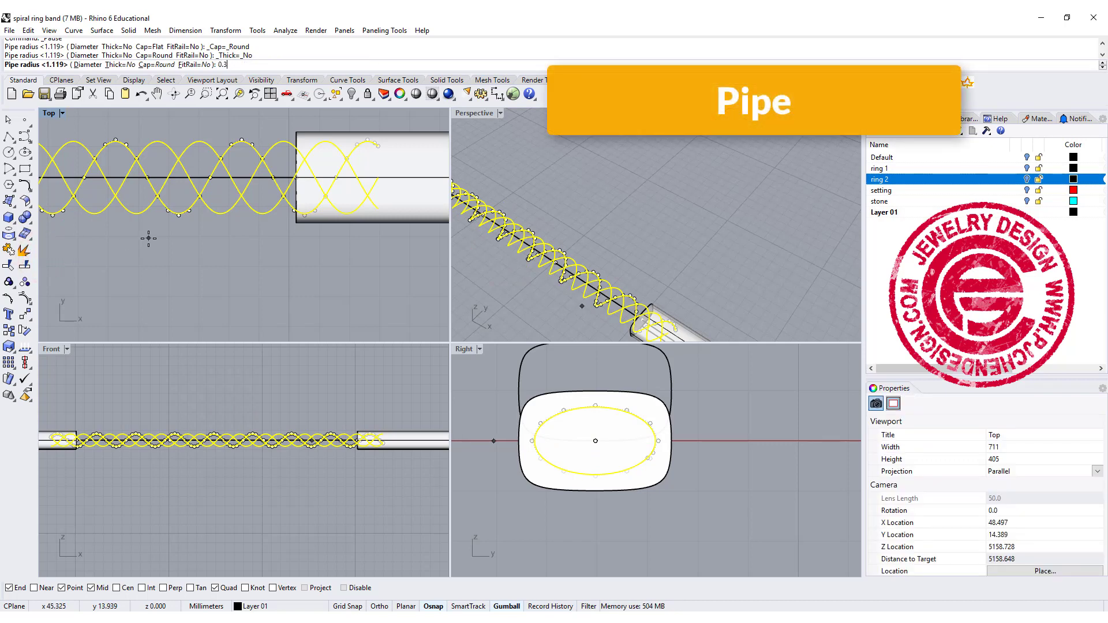
pyautogui.press('Return')
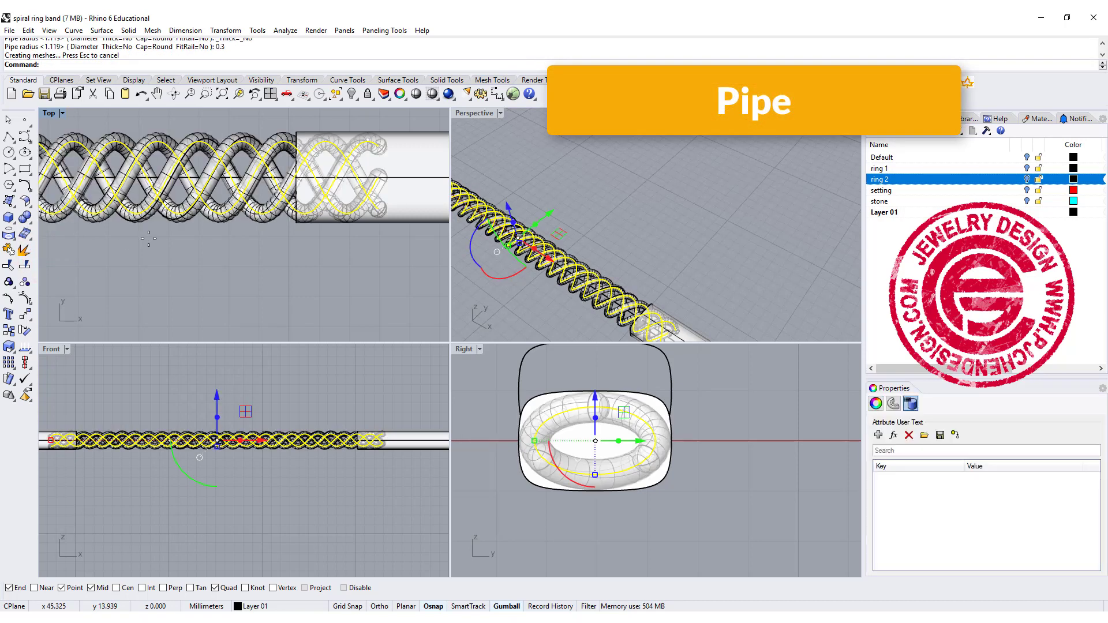
pyautogui.moveTo(665, 241); pyautogui.dragTo(493, 259, button='right')
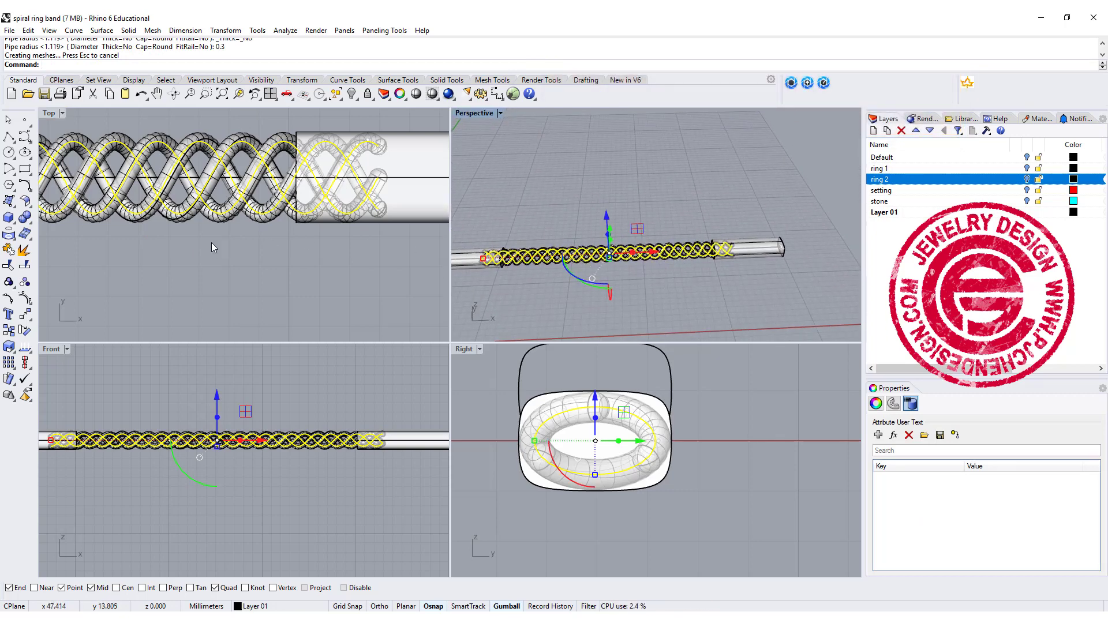
pyautogui.press('Escape')
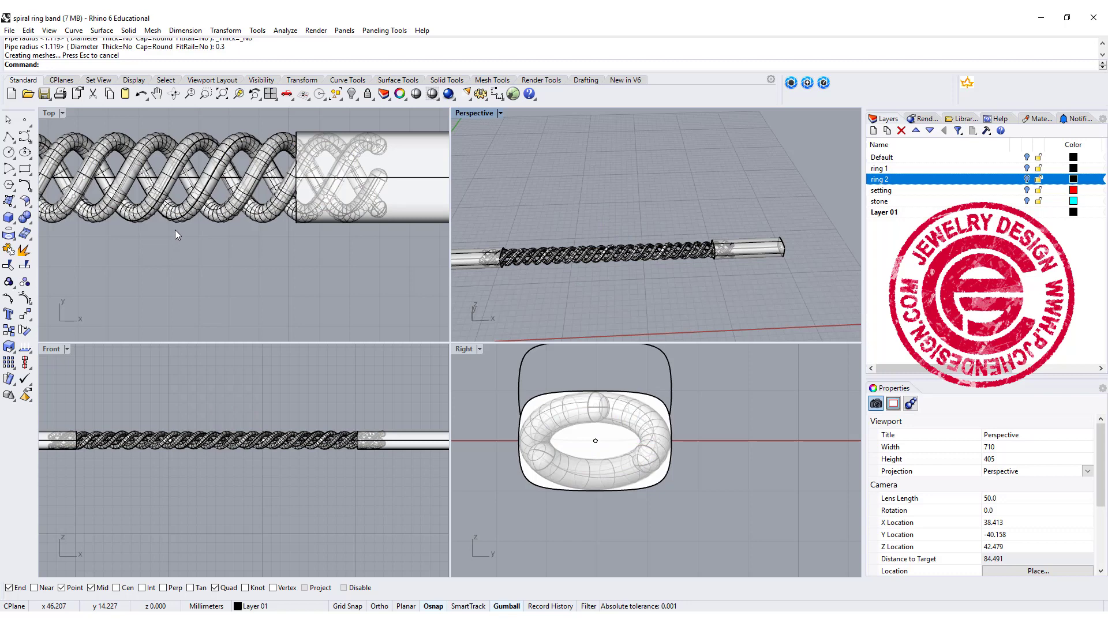
pyautogui.hotkey('ctrl', 'z')
pyautogui.press('Escape')
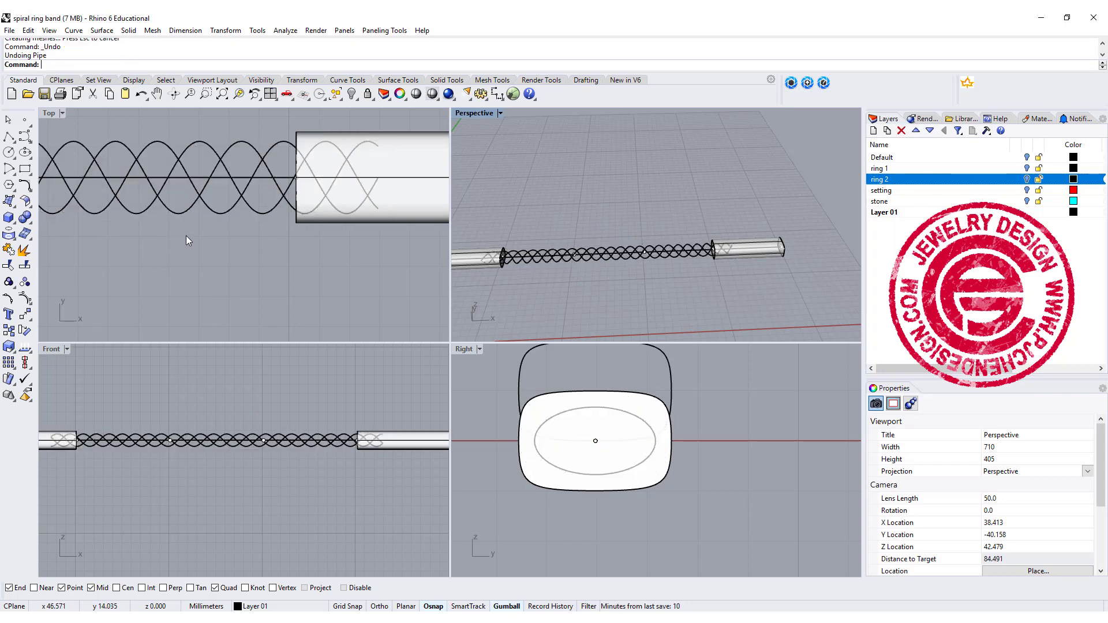
# Pipe the three helices with a 0.4 mm radius and round caps.
pyautogui.rightClick(201, 244)
pyautogui.write('0.')
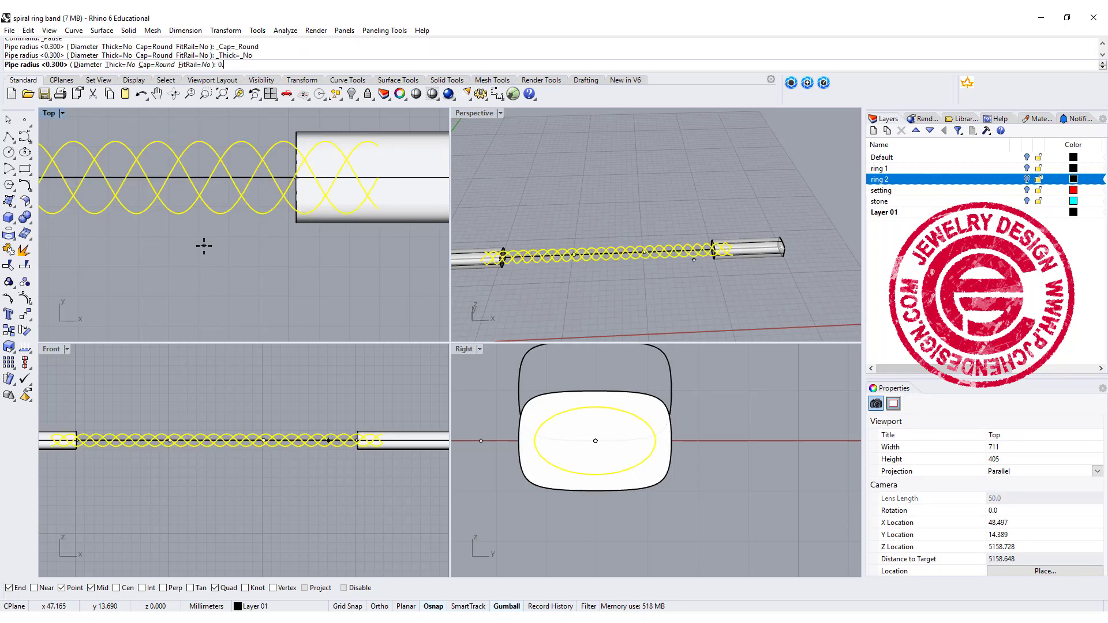
pyautogui.write('4')
pyautogui.press('Return')
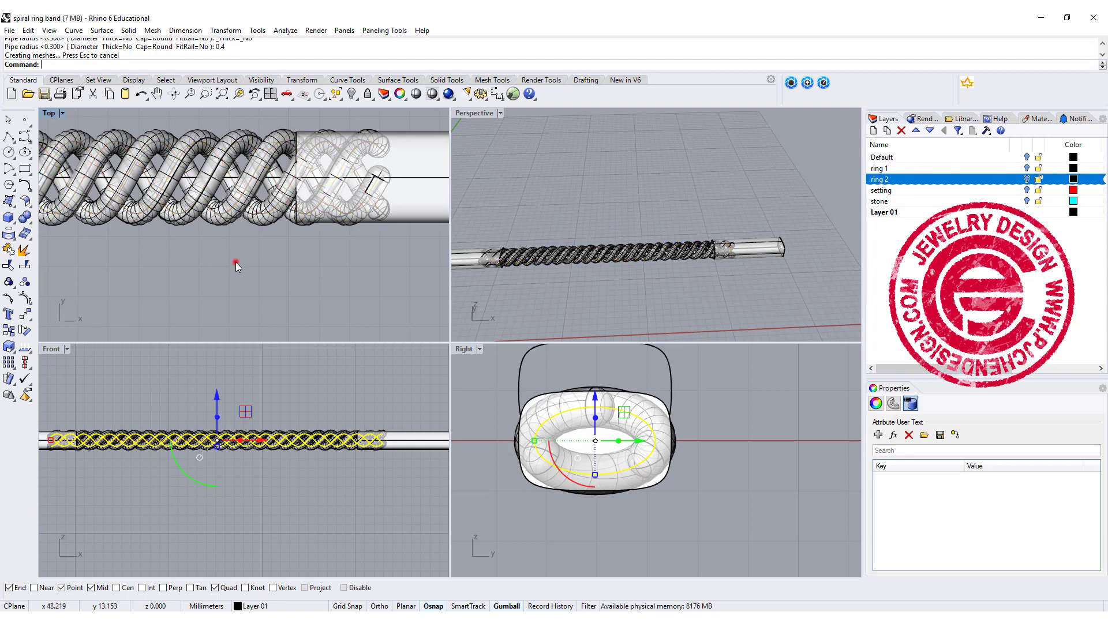
pyautogui.click(237, 266)
pyautogui.moveTo(572, 216); pyautogui.dragTo(687, 221, button='right')
pyautogui.scroll(6, 689, 222)
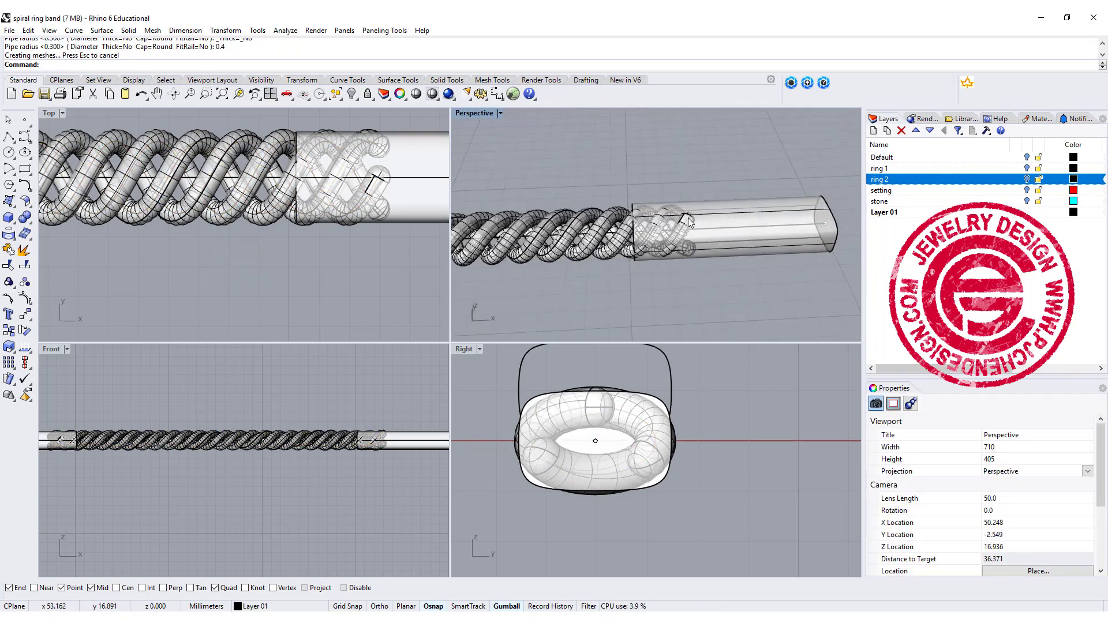
pyautogui.scroll(3, 688, 224)
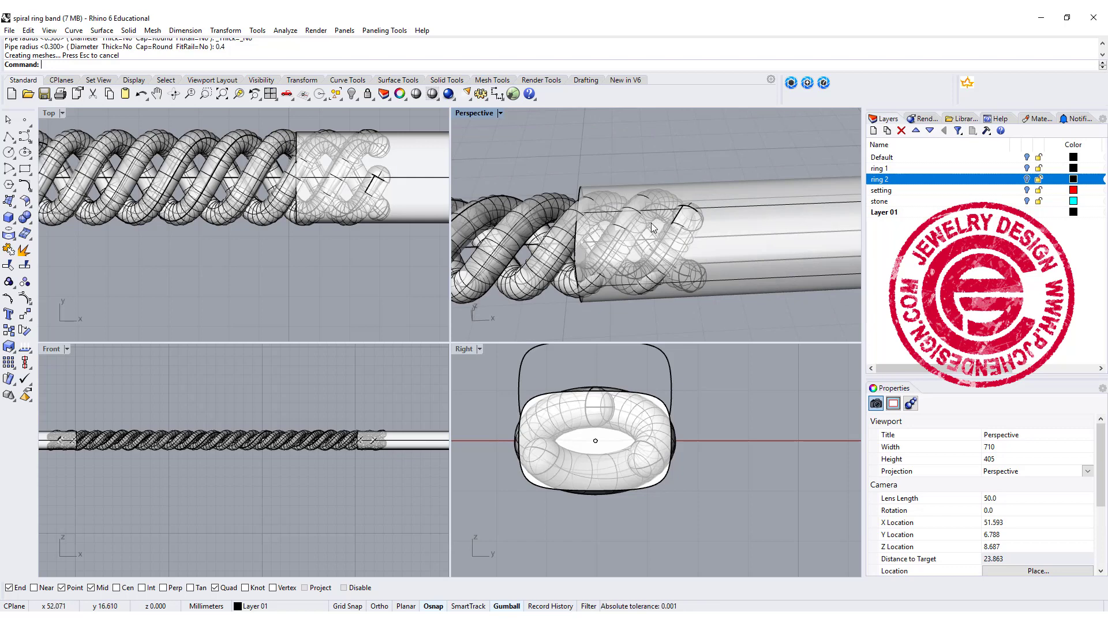
# Scale the three twisted pipes down uniformly in the Right view to fit within the end bars' rounded profile.
pyautogui.moveTo(284, 469); pyautogui.dragTo(190, 447)
pyautogui.scroll(4, 603, 452)
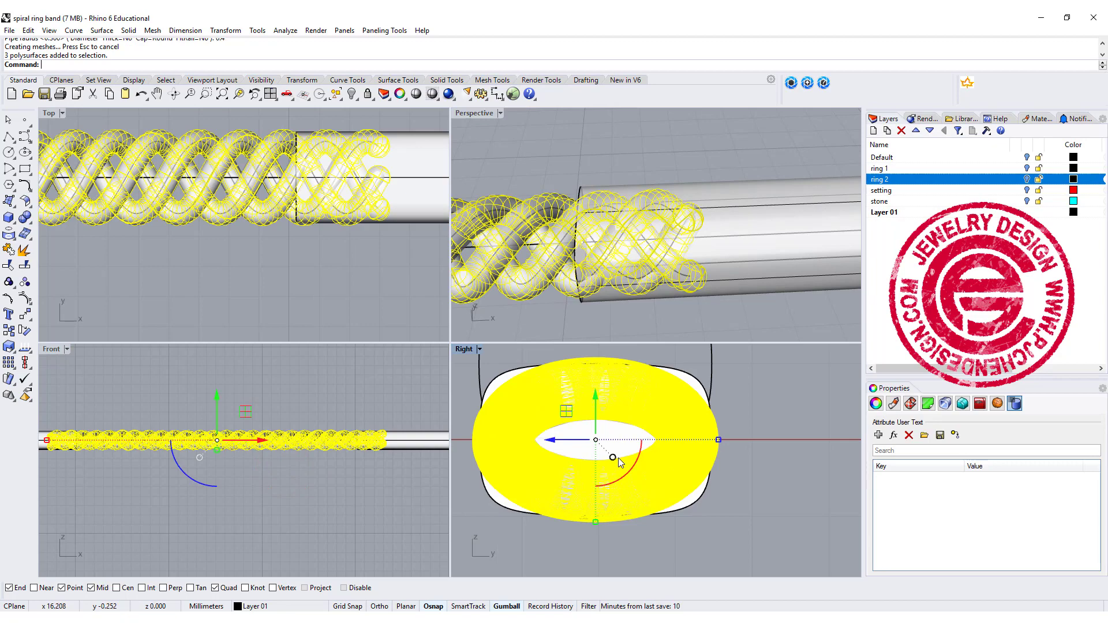
pyautogui.moveTo(718, 441); pyautogui.dragTo(705, 451)
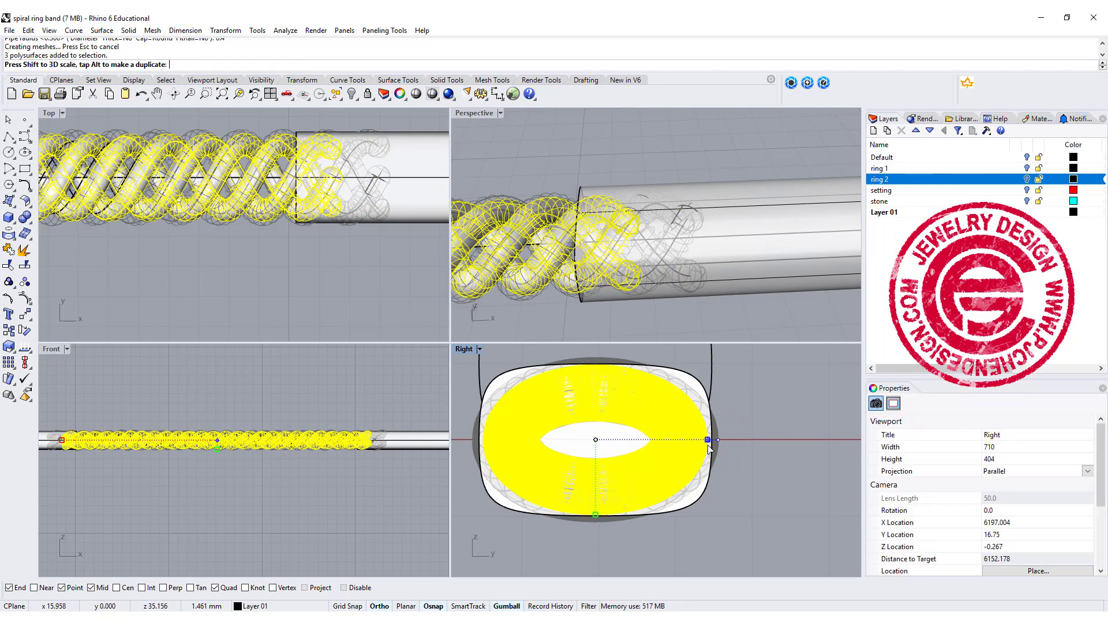
pyautogui.click(758, 486)
# Fillet the right end bar's edge facing the twisted pipes with a 0.35 mm radius.
pyautogui.scroll(-3, 621, 234)
pyautogui.moveTo(622, 233); pyautogui.dragTo(467, 130, button='right')
pyautogui.doubleClick(471, 114)
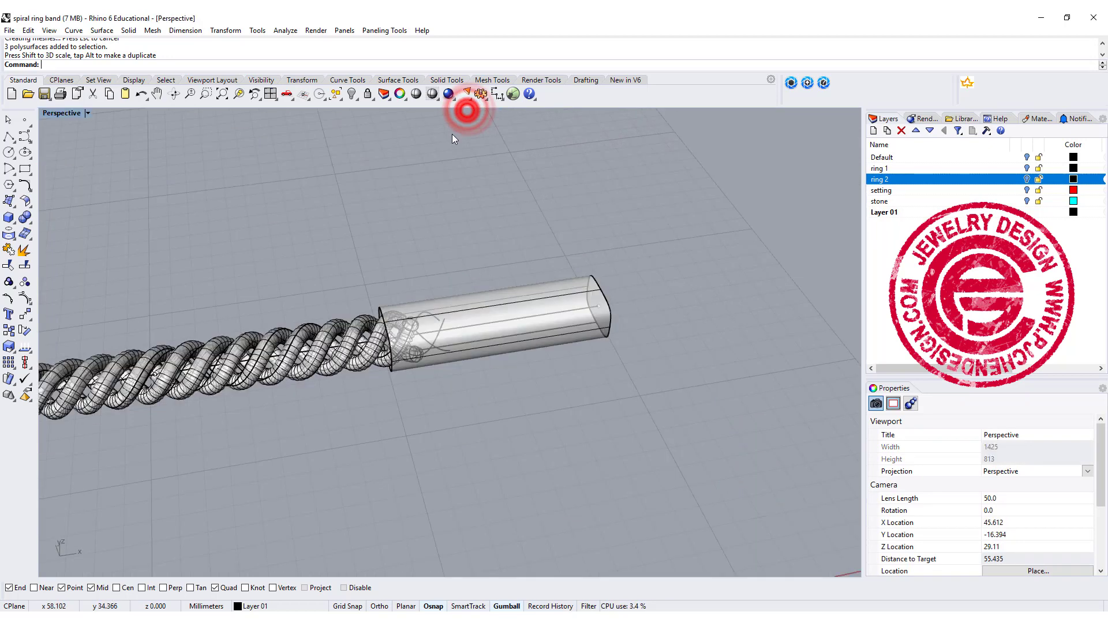
pyautogui.scroll(5, 532, 263)
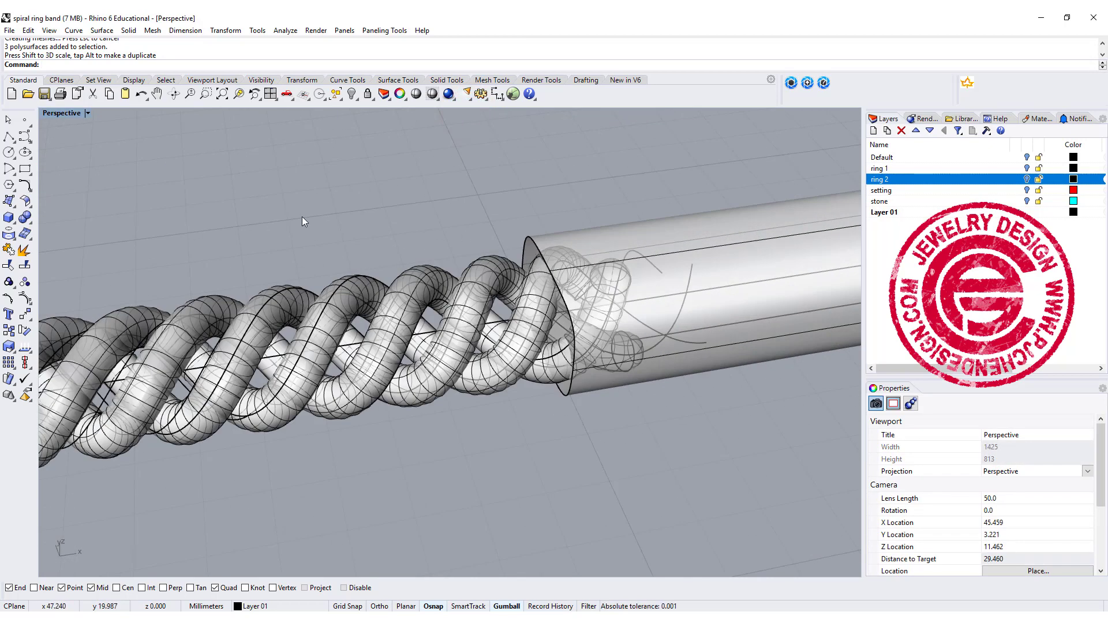
pyautogui.scroll(4, 576, 275)
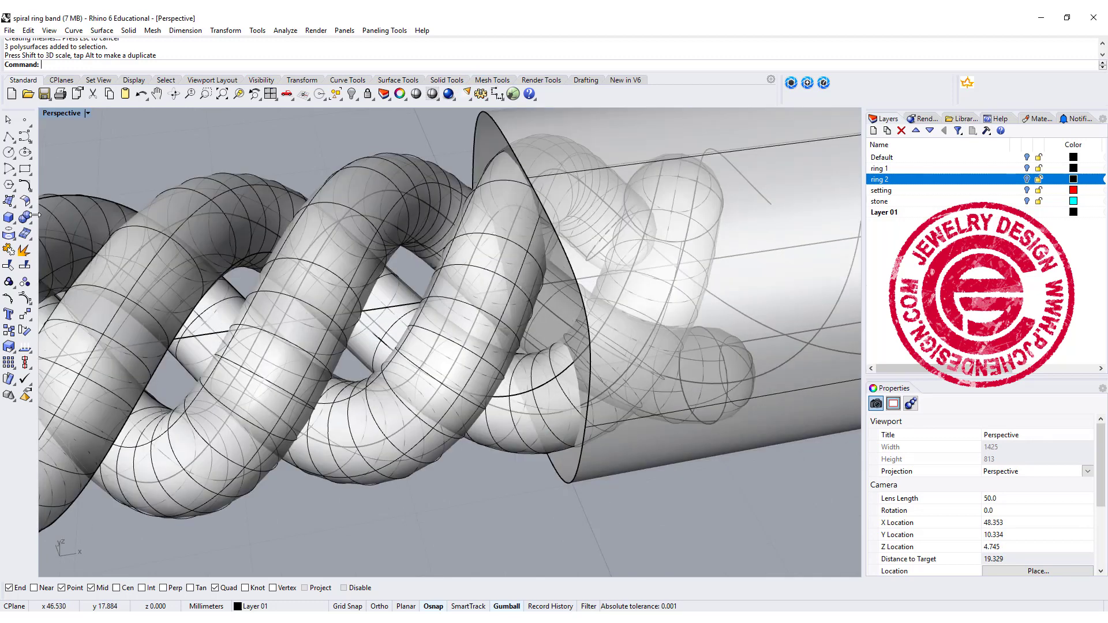
pyautogui.click(26, 220)
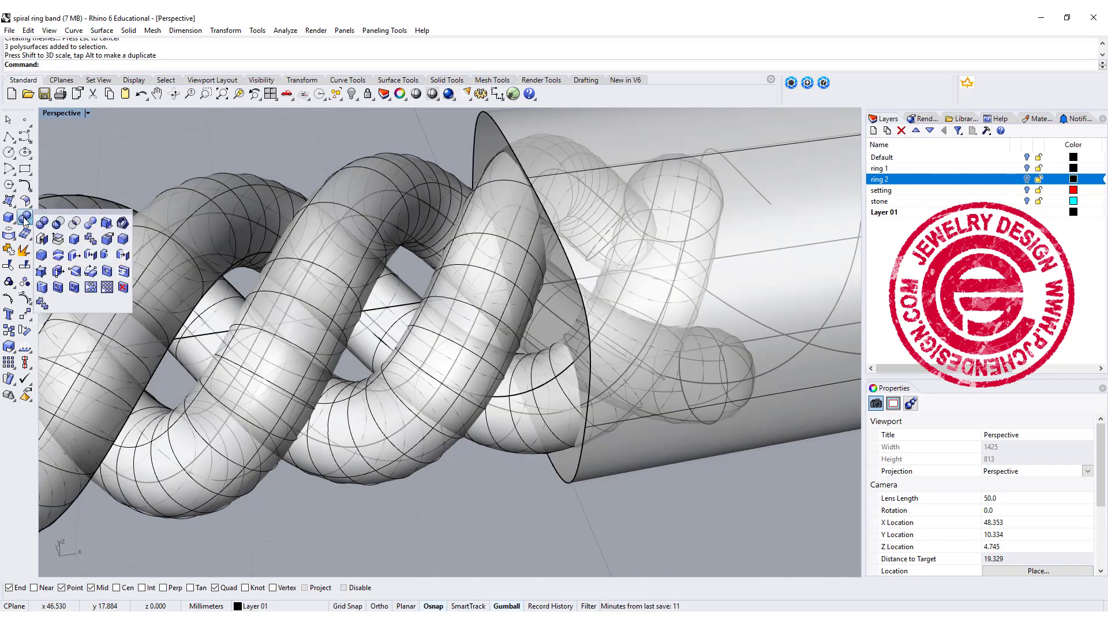
pyautogui.click(121, 240)
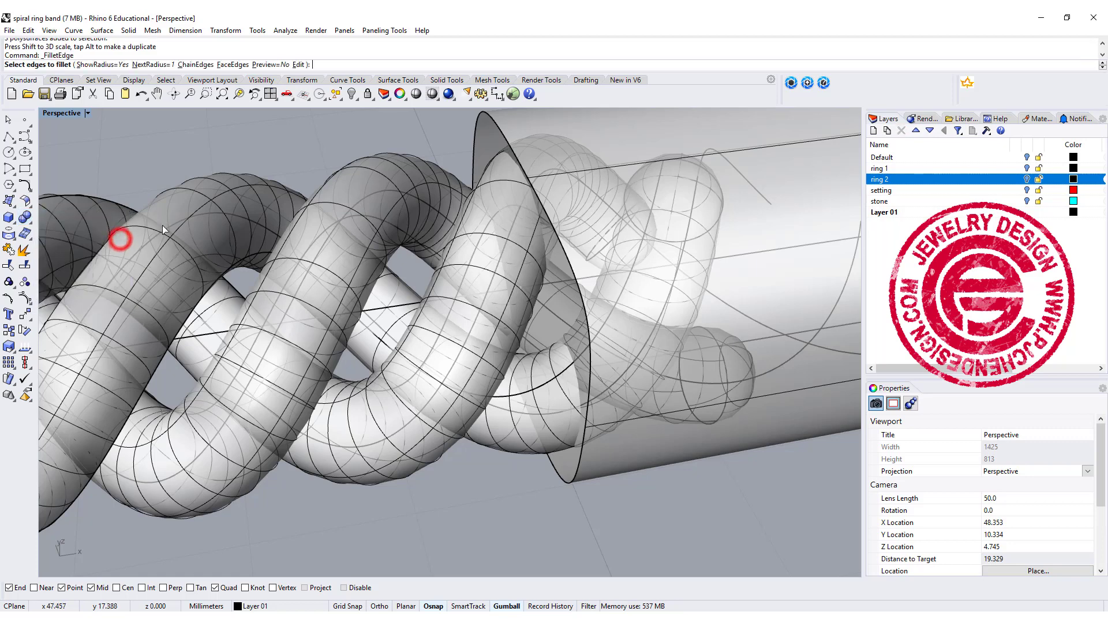
pyautogui.click(155, 65)
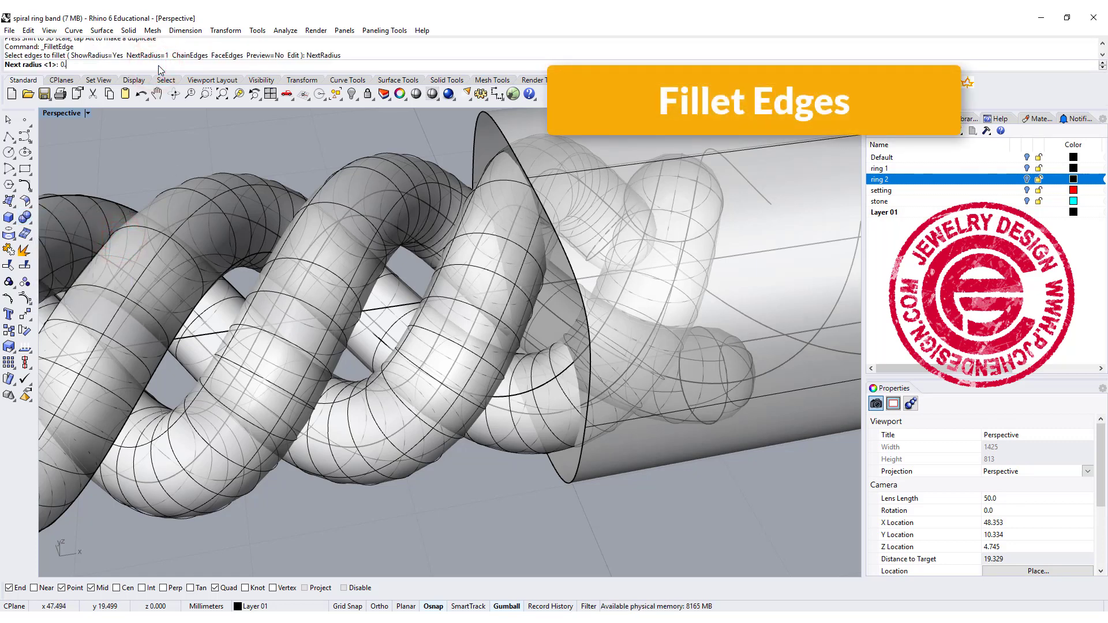
pyautogui.write('0.35')
pyautogui.press('Return')
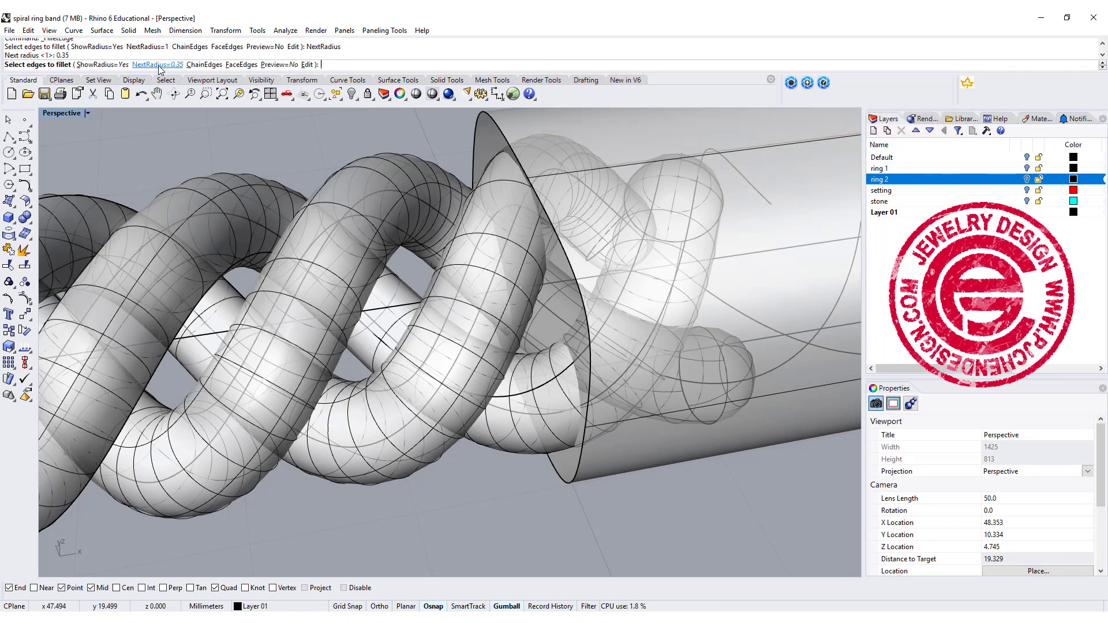
pyautogui.click(569, 264)
pyautogui.rightClick(569, 265)
pyautogui.rightClick(569, 265)
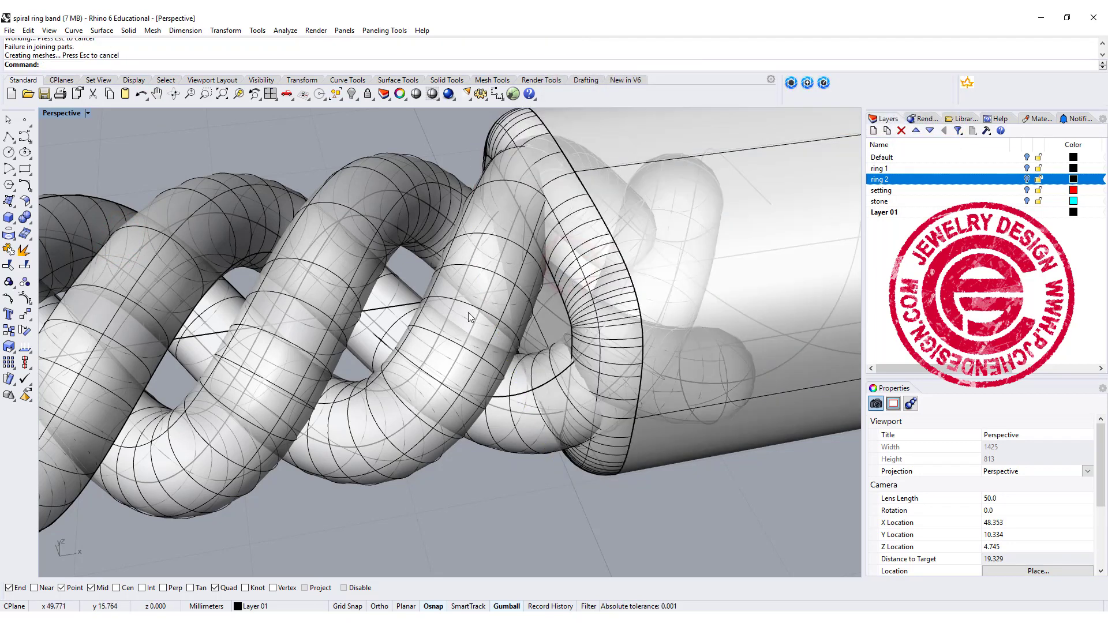
# Fillet the left end bar's edge facing the twisted pipes with the same 0.35 mm radius.
pyautogui.scroll(-14, 469, 313)
pyautogui.keyDown('shift'); pyautogui.moveTo(259, 330); pyautogui.dragTo(583, 227, button='right'); pyautogui.keyUp('shift')
pyautogui.scroll(8, 231, 304)
pyautogui.rightClick(393, 292)
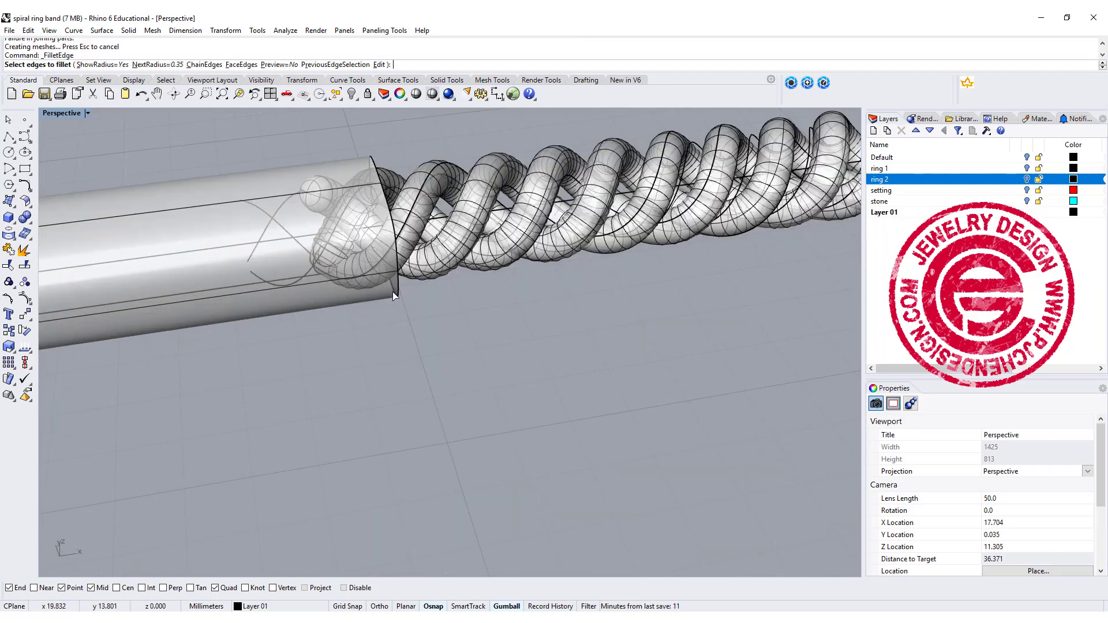
pyautogui.click(393, 295)
pyautogui.rightClick(419, 307)
pyautogui.rightClick(419, 307)
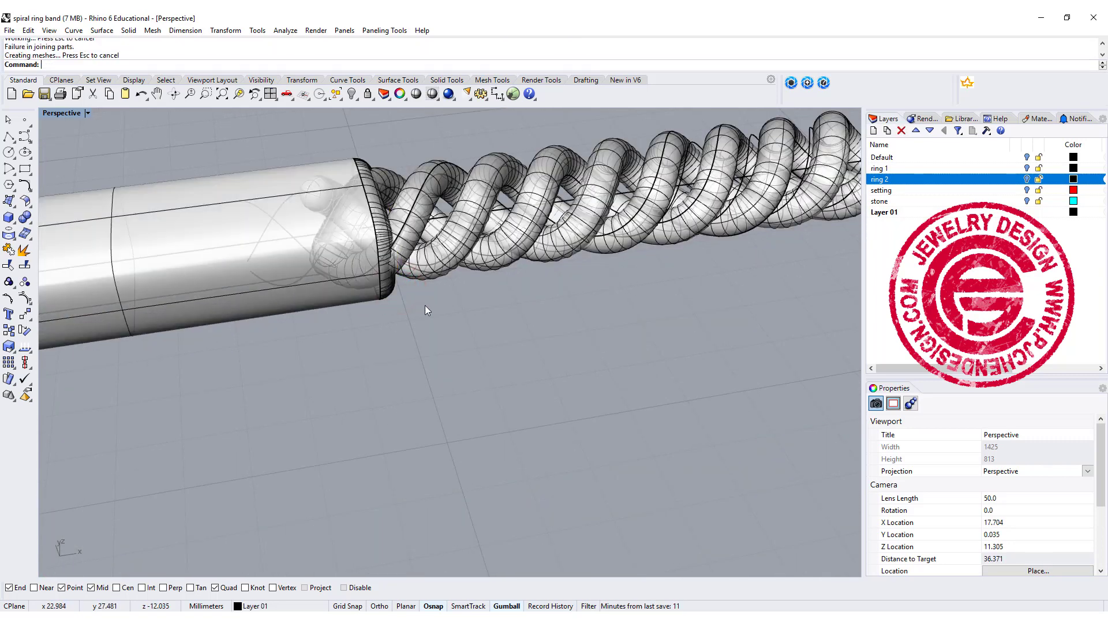
# Boolean-union the end bars and twisted pipes into one solid band, and select it to check the join.
pyautogui.scroll(-10, 427, 308)
pyautogui.keyDown('shift'); pyautogui.moveTo(635, 317); pyautogui.dragTo(479, 364, button='right'); pyautogui.keyUp('shift')
pyautogui.moveTo(571, 313); pyautogui.dragTo(546, 339, button='right')
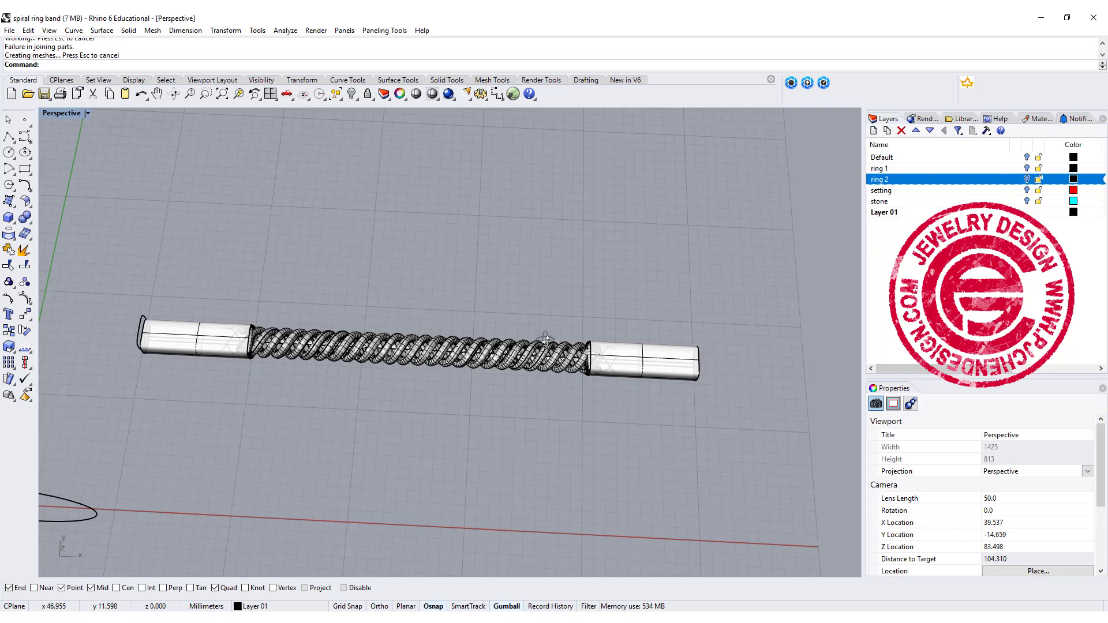
pyautogui.hotkey('ctrl', 'a')
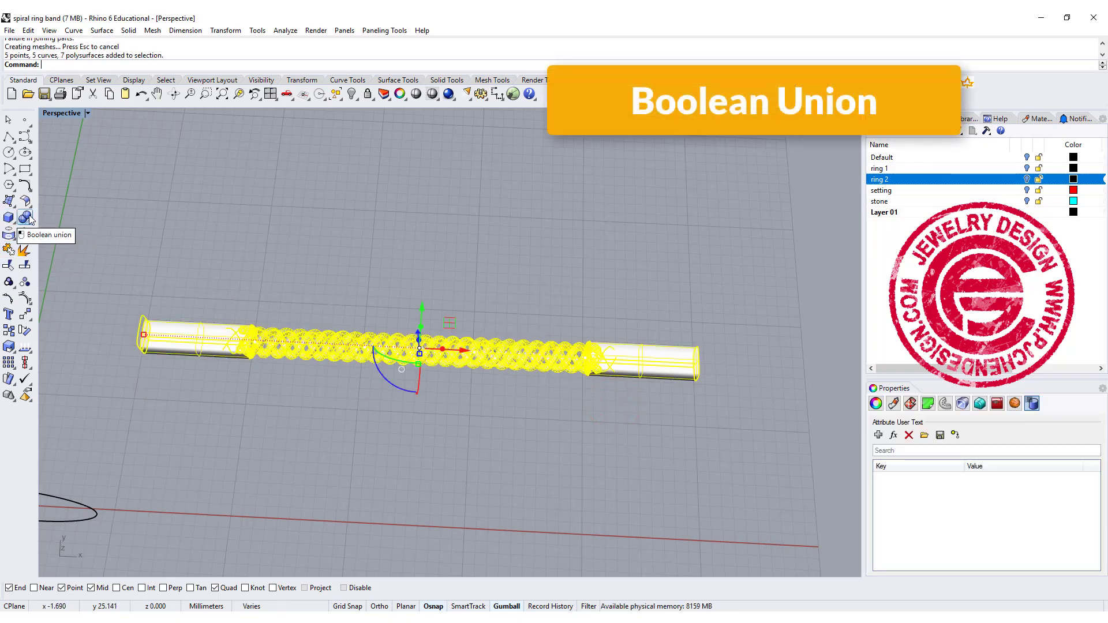
pyautogui.click(26, 217)
pyautogui.click(168, 218)
pyautogui.click(203, 323)
pyautogui.moveTo(316, 293); pyautogui.dragTo(315, 203, button='right')
pyautogui.scroll(6, 273, 230)
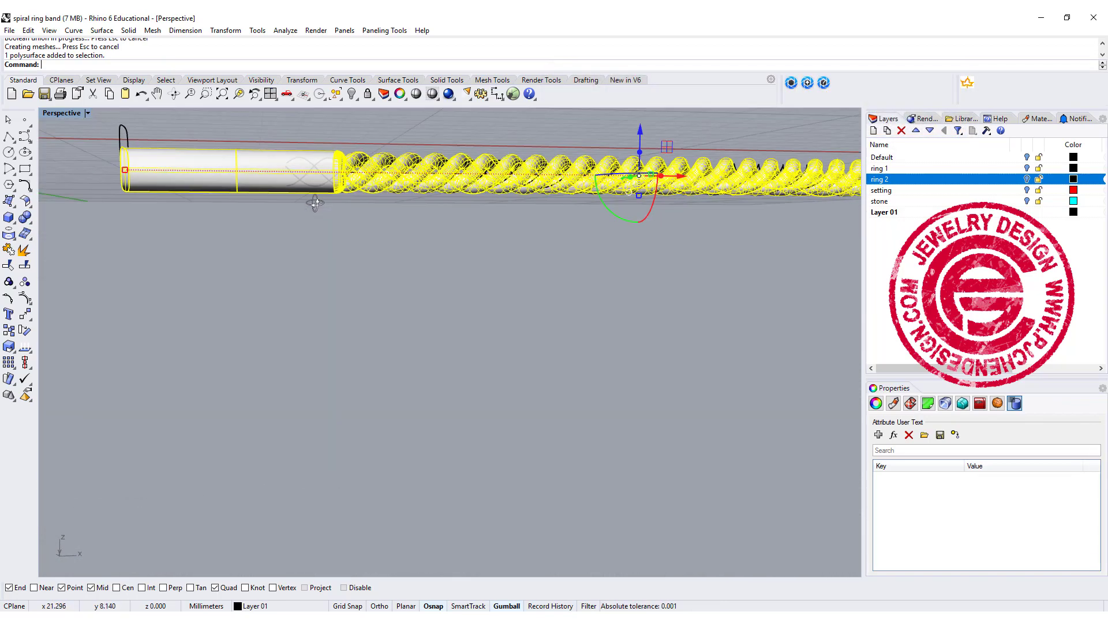
pyautogui.click(340, 182)
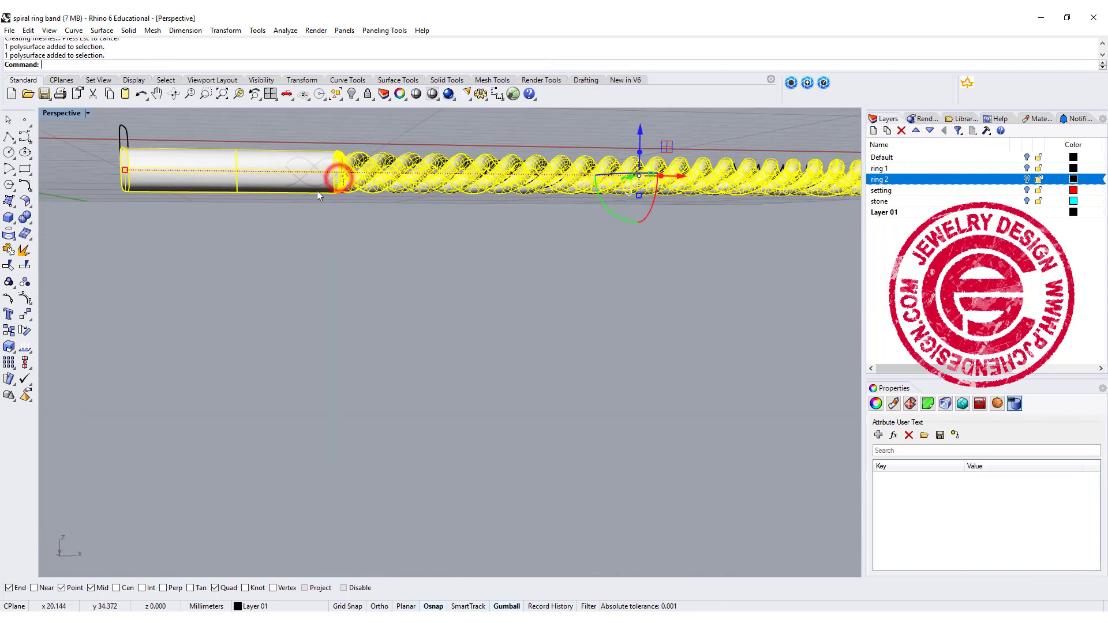
# Align the straight unrolled line and the joined band by their bottoms at the band's underside in the Right view.
pyautogui.doubleClick(51, 112)
pyautogui.click(673, 537)
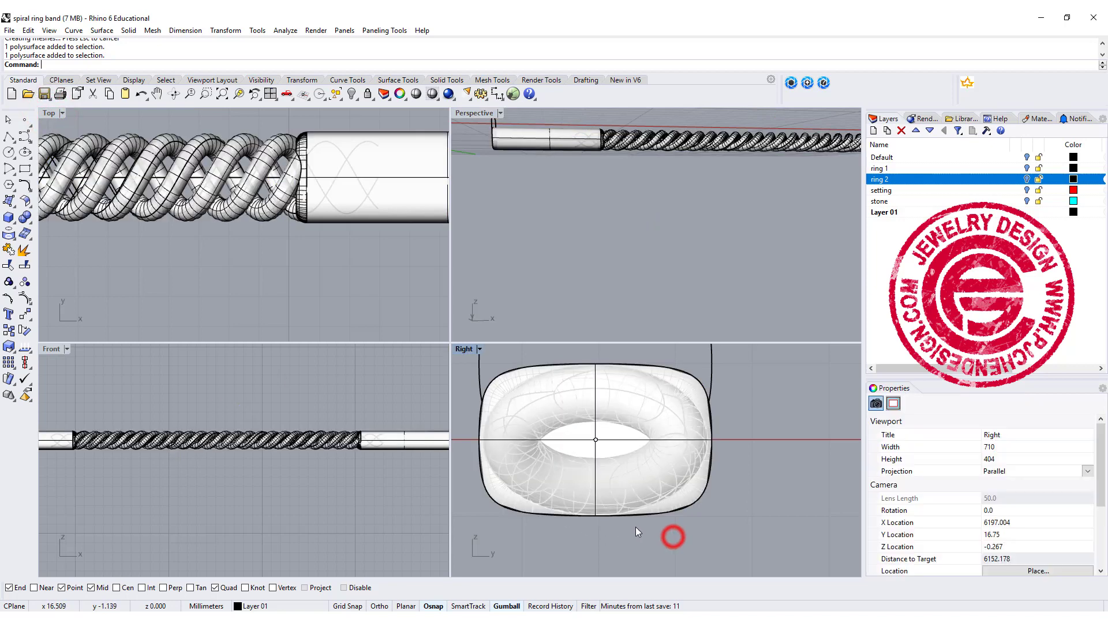
pyautogui.click(526, 158)
pyautogui.click(529, 157)
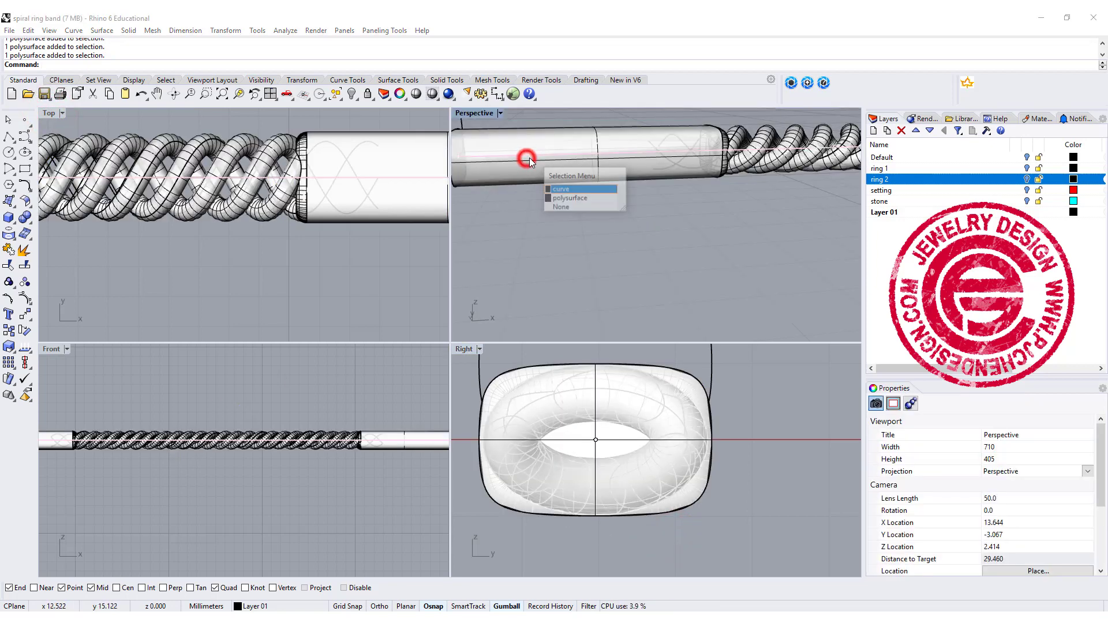
pyautogui.click(573, 192)
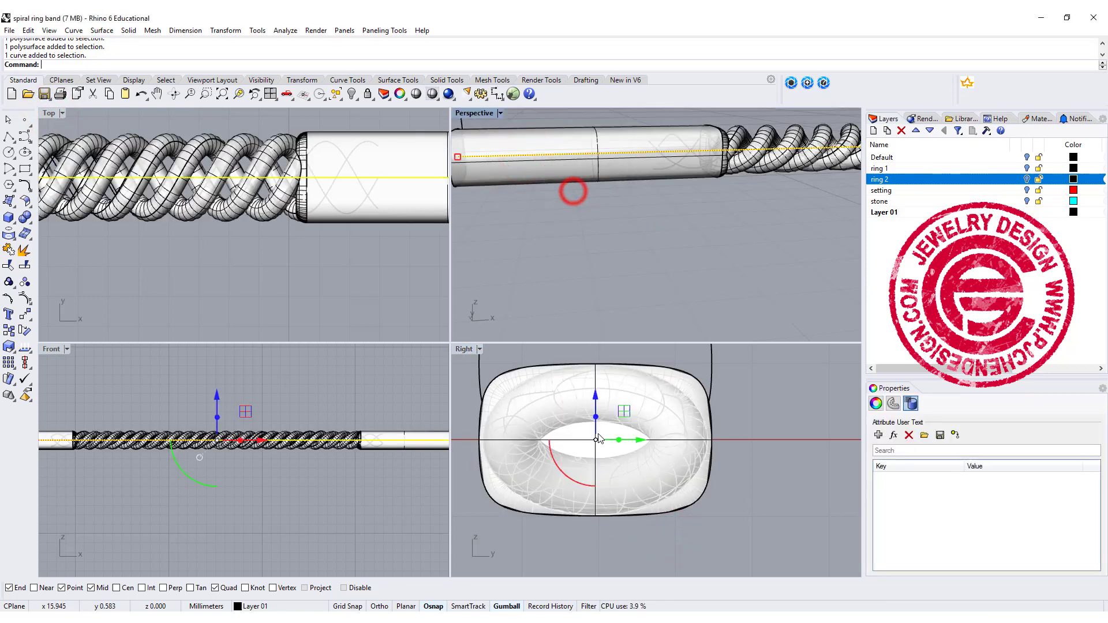
pyautogui.keyDown('shift'); pyautogui.click(687, 498); pyautogui.keyUp('shift')
pyautogui.click(25, 363)
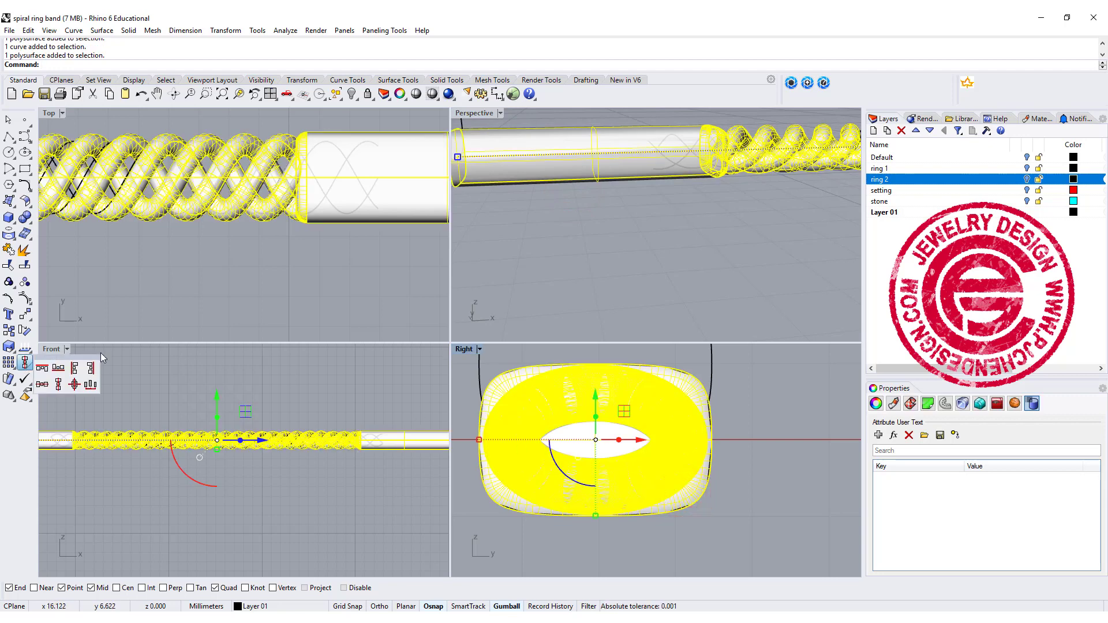
pyautogui.click(61, 370)
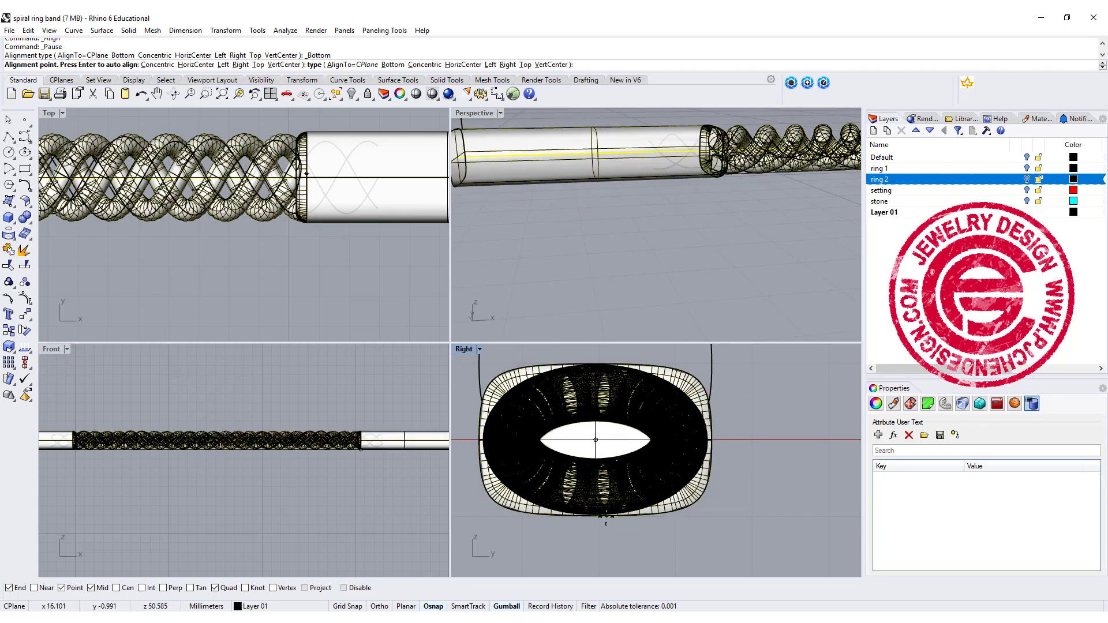
pyautogui.click(605, 512)
pyautogui.click(652, 149)
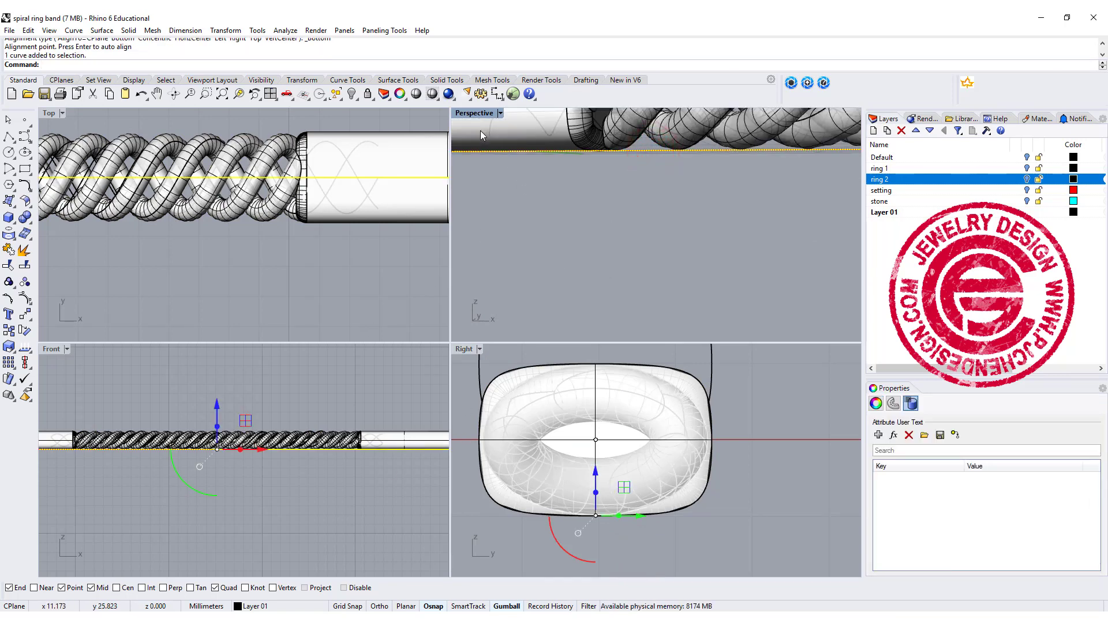
# Flow a copy of the joined band along the ring circle, using the straight line under the band as base curve.
pyautogui.doubleClick(478, 114)
pyautogui.scroll(-14, 469, 326)
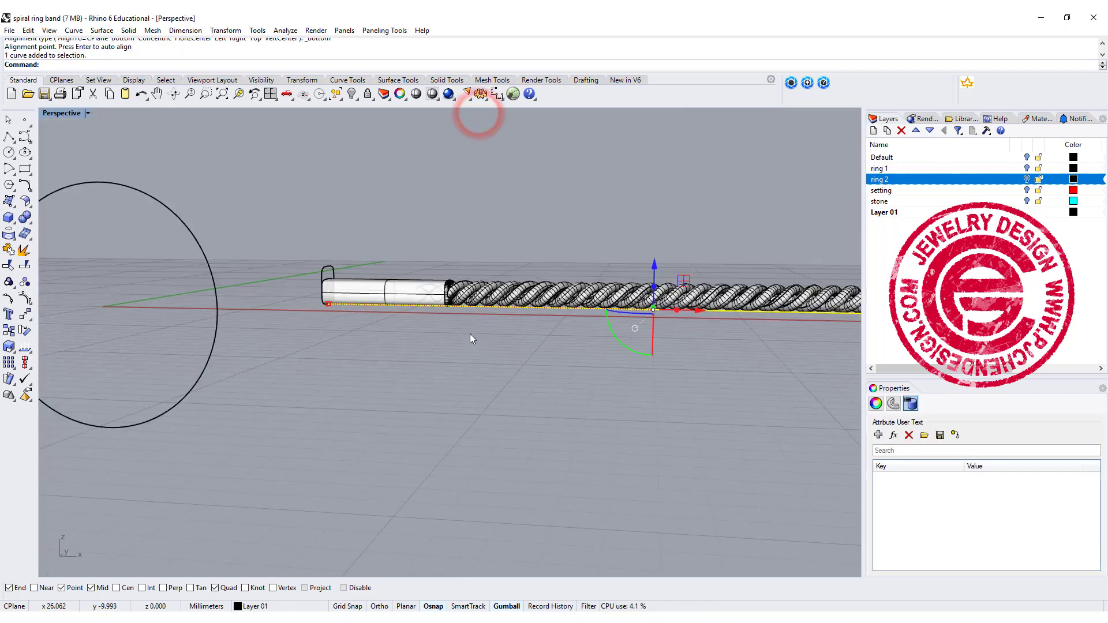
pyautogui.moveTo(470, 334); pyautogui.dragTo(398, 393, button='right')
pyautogui.click(379, 338)
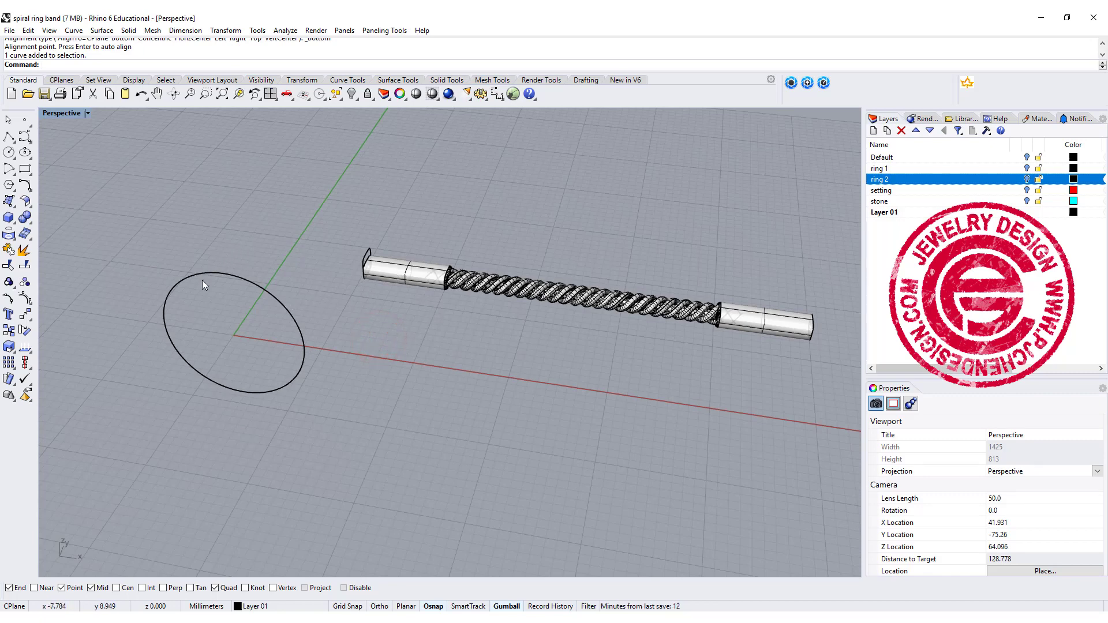
pyautogui.click(225, 30)
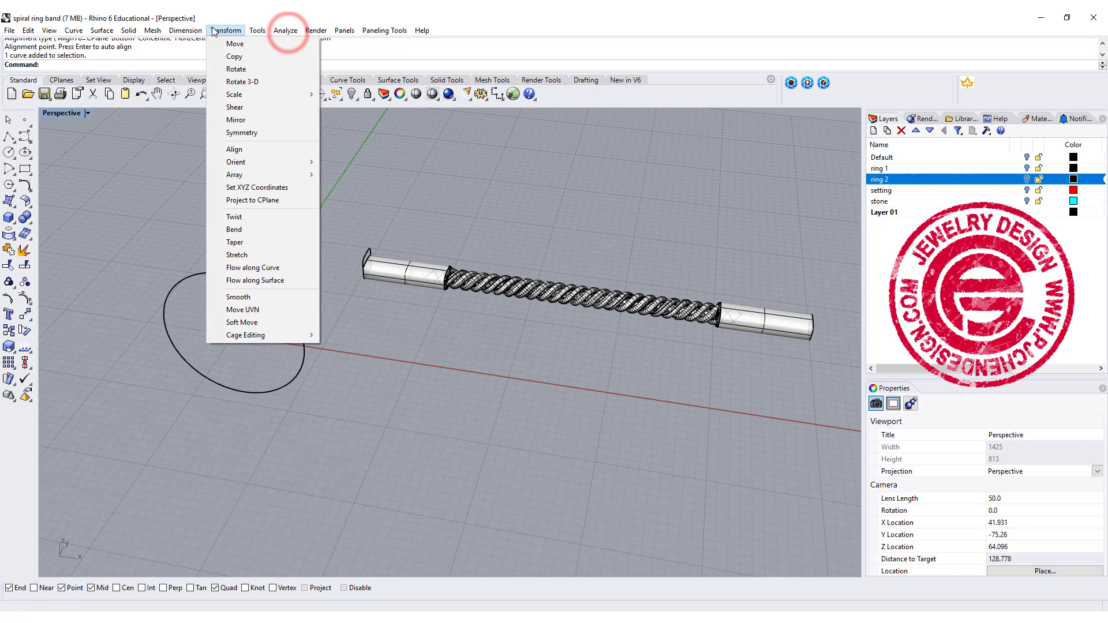
pyautogui.click(272, 270)
pyautogui.click(386, 263)
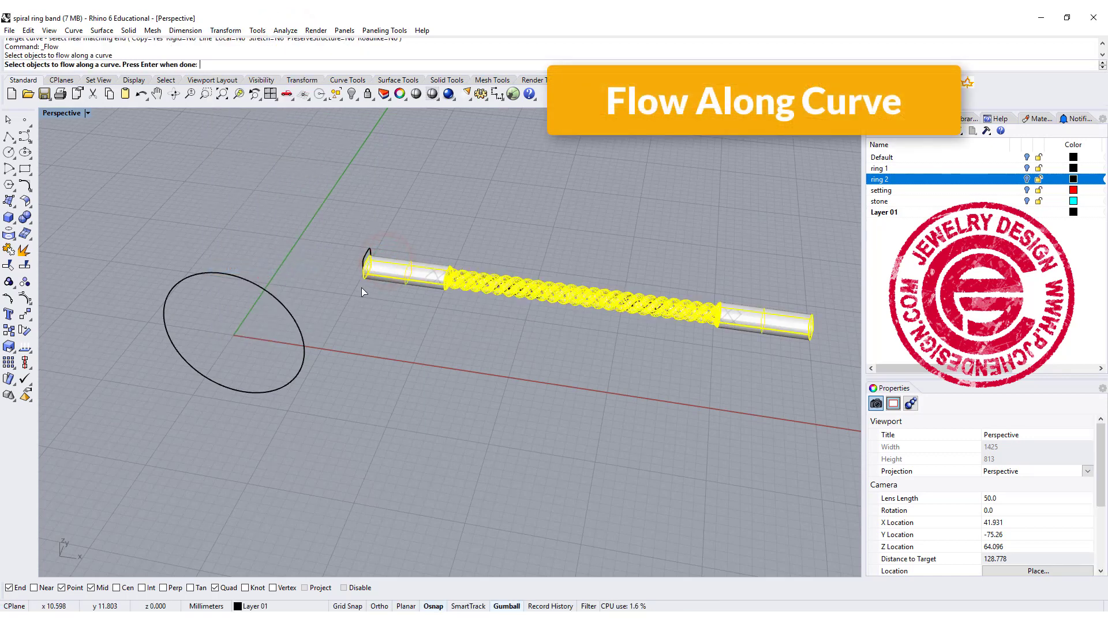
pyautogui.press('Return')
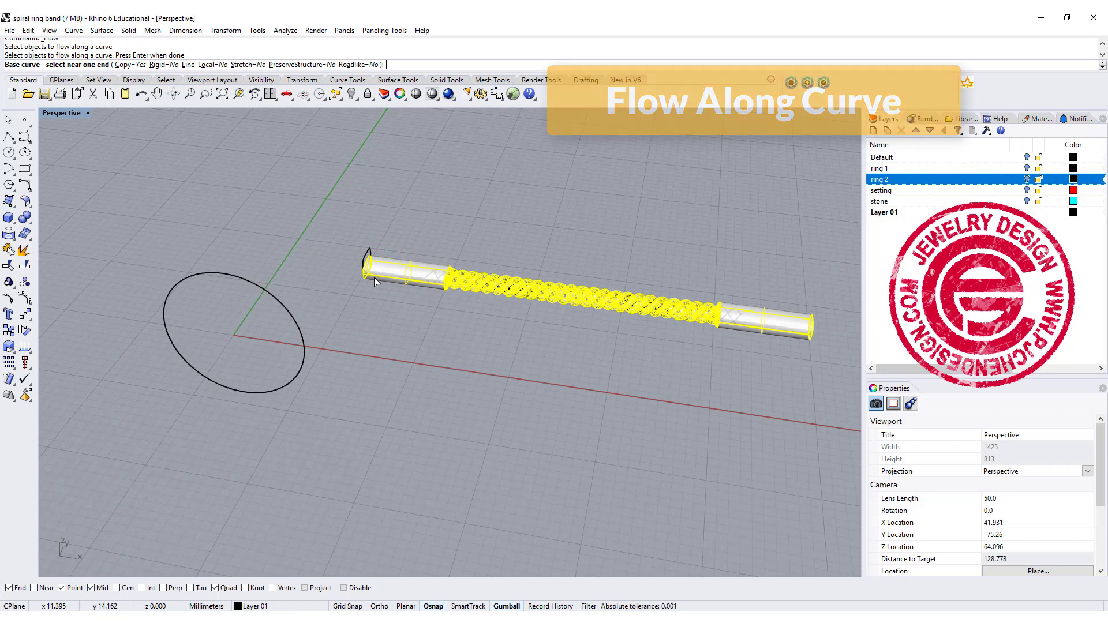
pyautogui.click(375, 276)
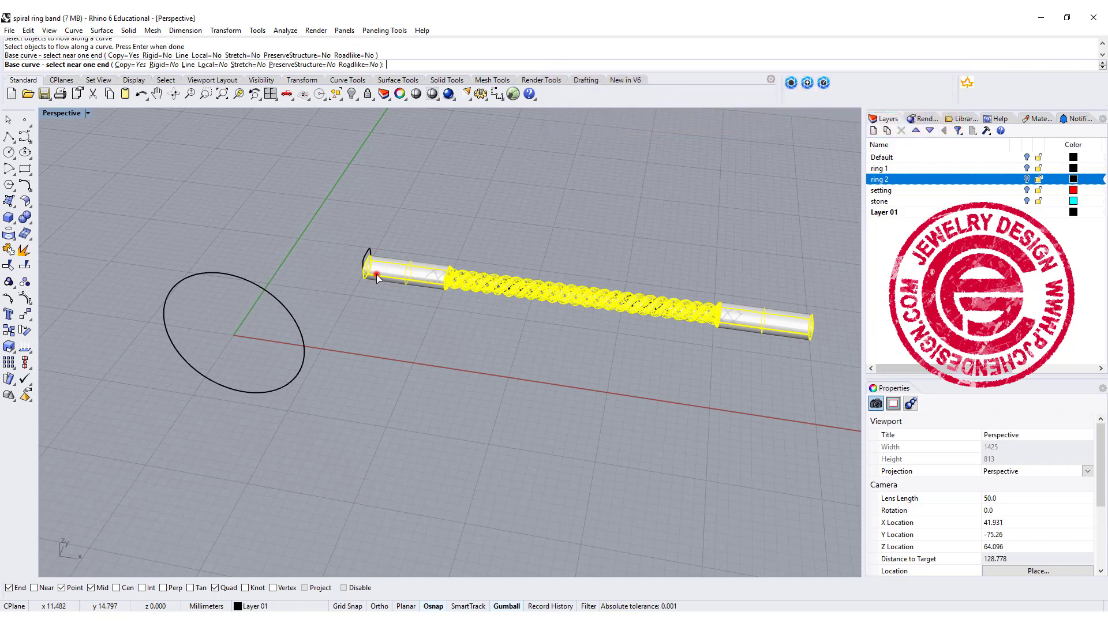
pyautogui.click(215, 387)
# Inspect the flowed ring band from several angles in the Perspective view.
pyautogui.moveTo(262, 337); pyautogui.dragTo(302, 299, button='right')
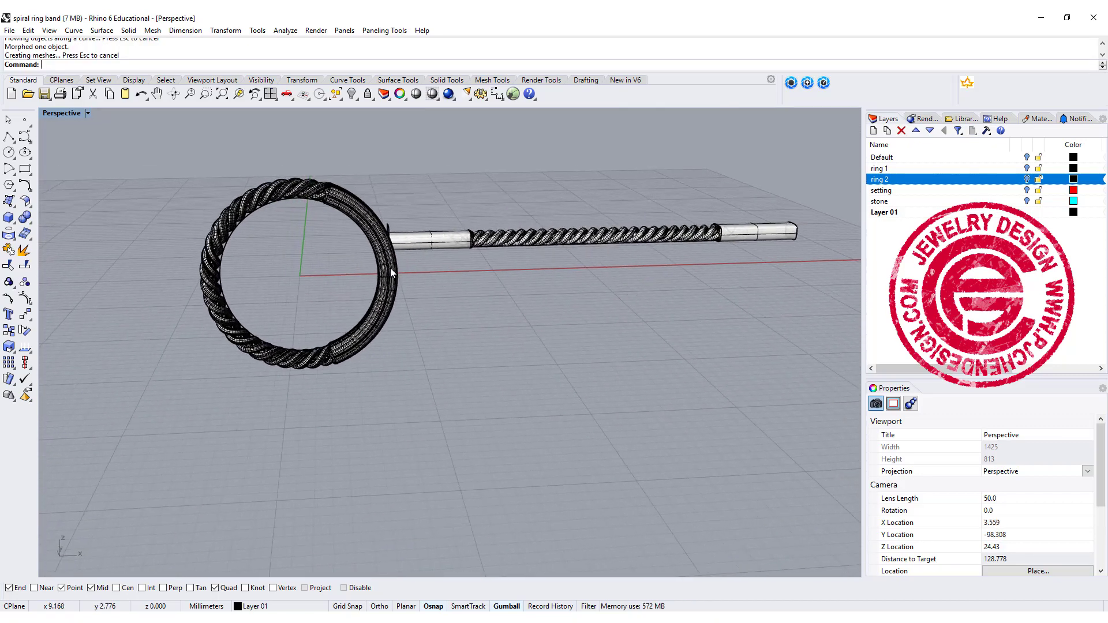
pyautogui.click(386, 312)
pyautogui.moveTo(276, 314); pyautogui.dragTo(223, 227)
pyautogui.click(452, 366)
pyautogui.moveTo(459, 291); pyautogui.dragTo(373, 324, button='right')
pyautogui.scroll(4, 271, 249)
pyautogui.moveTo(286, 253); pyautogui.dragTo(385, 293, button='right')
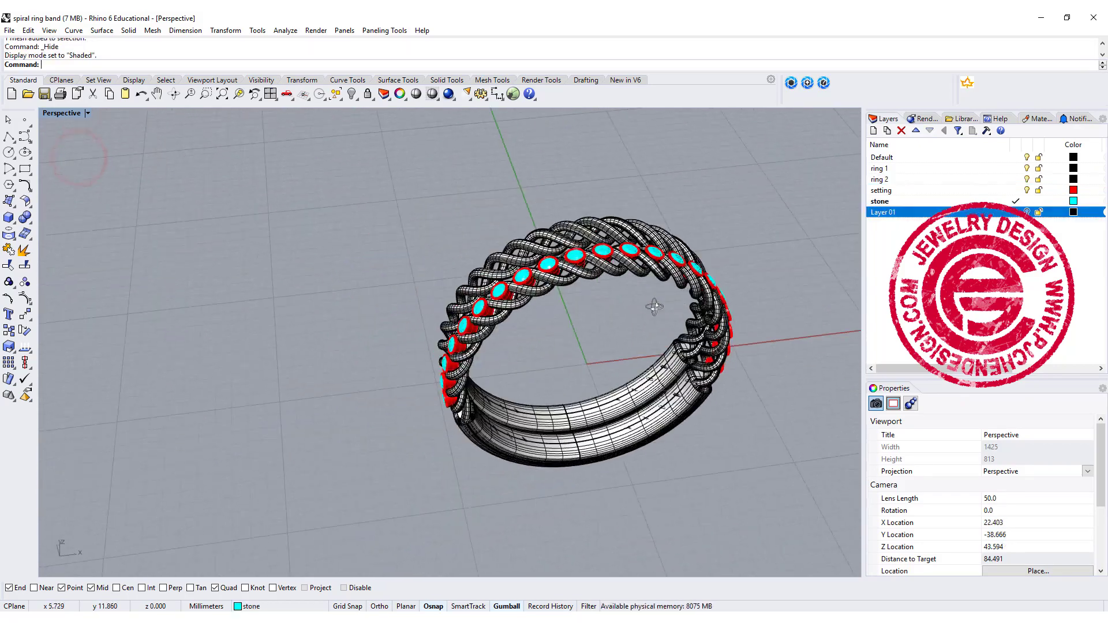
# Examine the finished double twisted ring with its red settings and cyan stones from several angles.
pyautogui.moveTo(583, 300); pyautogui.dragTo(479, 277, button='right')
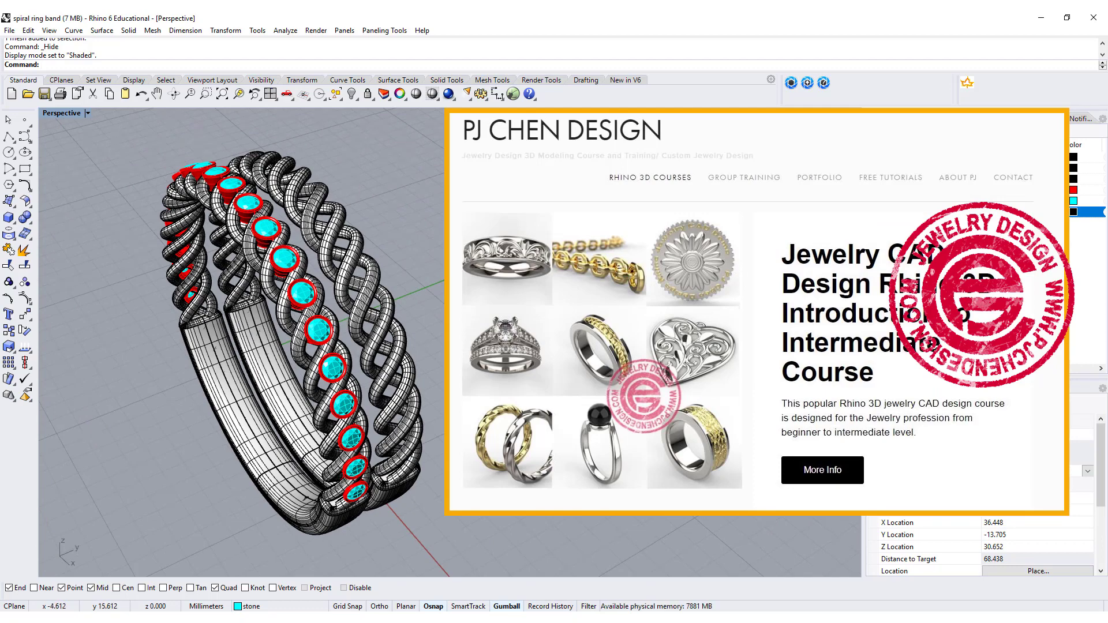
pyautogui.moveTo(479, 277)
pyautogui.mouseDown(button='right')
pyautogui.moveTo(527, 267)
pyautogui.moveTo(428, 213)
pyautogui.moveTo(479, 278)
pyautogui.mouseUp(button='right')
pyautogui.moveTo(478, 231); pyautogui.dragTo(444, 214, button='right')
pyautogui.moveTo(448, 277); pyautogui.dragTo(436, 275, button='right')
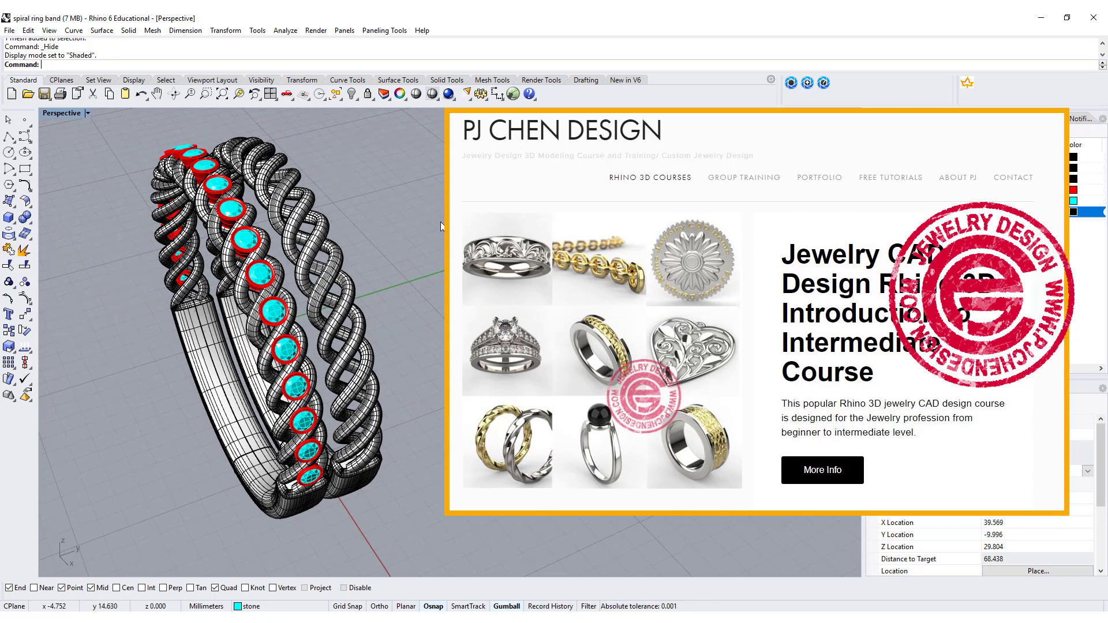
pyautogui.moveTo(428, 226); pyautogui.dragTo(453, 234, button='right')
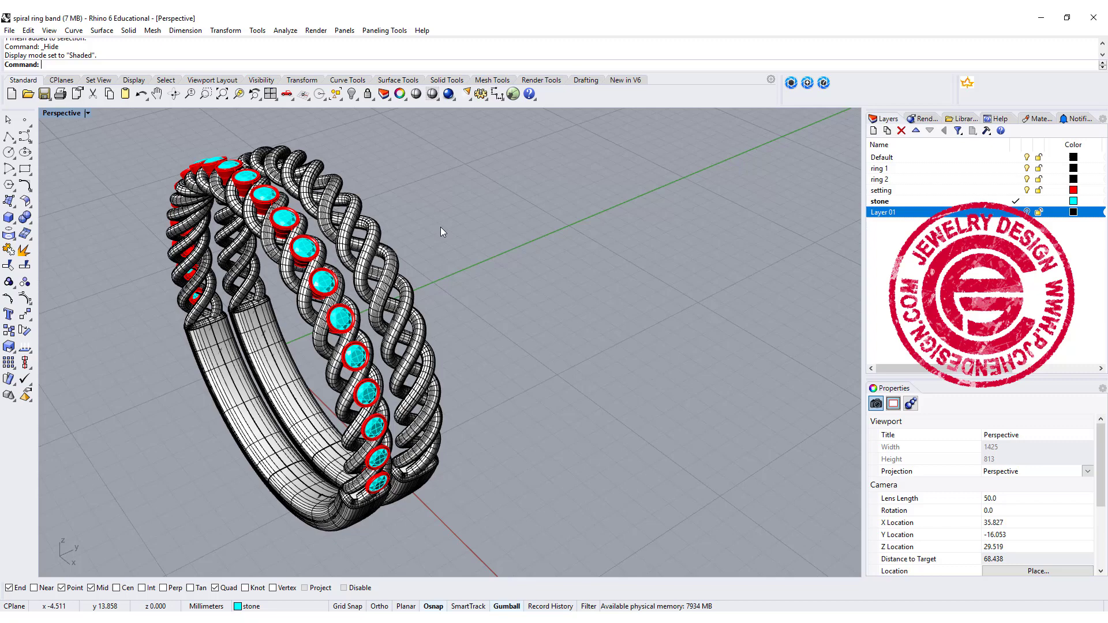
pyautogui.moveTo(441, 227)
pyautogui.mouseDown(button='right')
pyautogui.moveTo(479, 234)
pyautogui.moveTo(449, 238)
pyautogui.mouseUp(button='right')
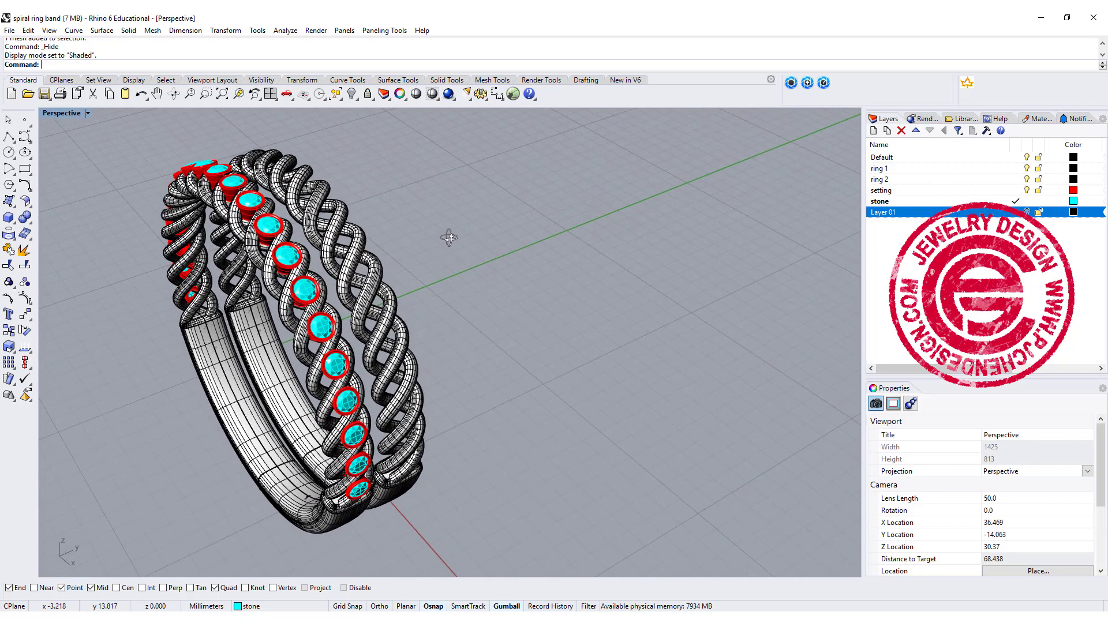